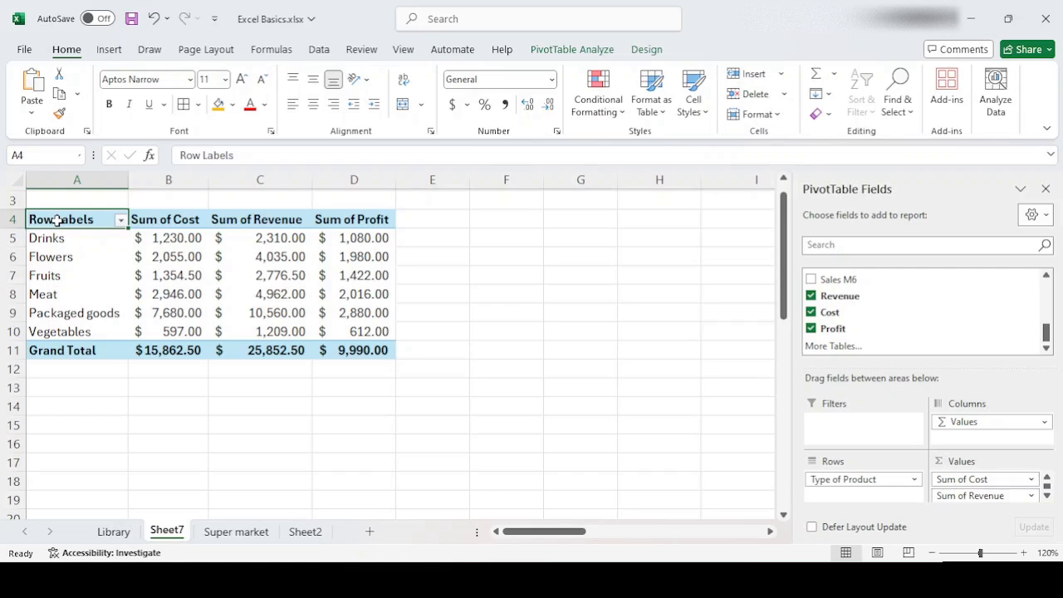
# Examine the pivot table's cost, revenue and profit columns for each product type.
pyautogui.moveTo(57, 219); pyautogui.dragTo(366, 331)
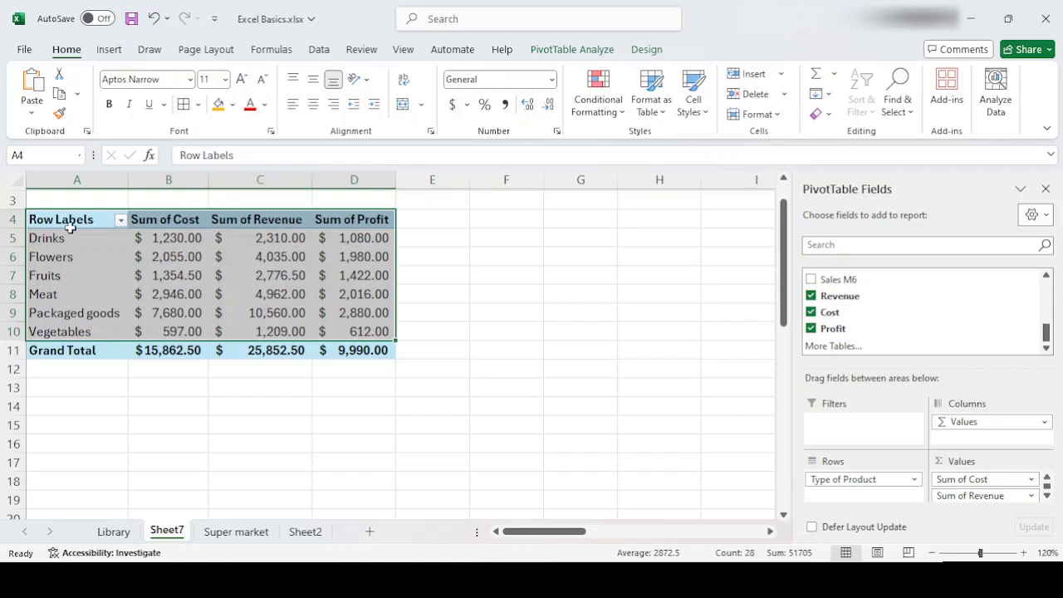
pyautogui.click(177, 238)
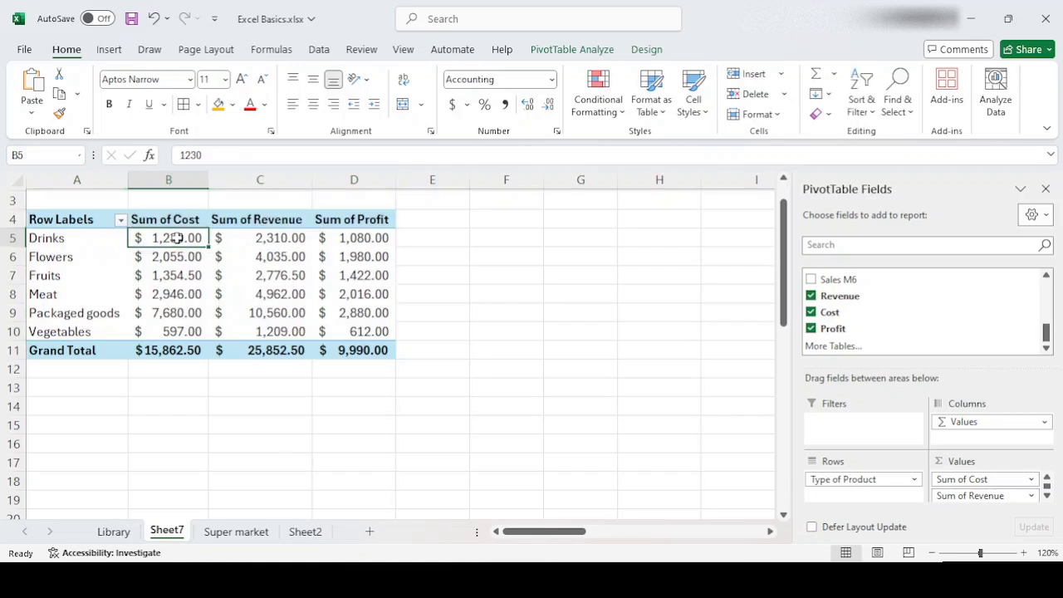
pyautogui.moveTo(172, 332); pyautogui.dragTo(167, 235)
pyautogui.moveTo(245, 235); pyautogui.dragTo(265, 329)
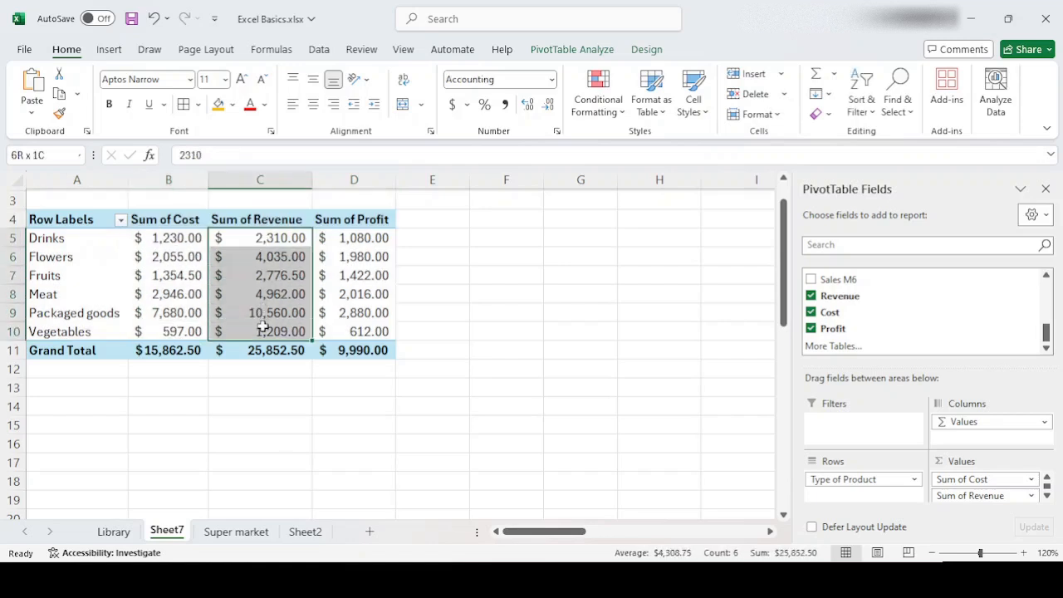
pyautogui.moveTo(352, 238); pyautogui.dragTo(363, 327)
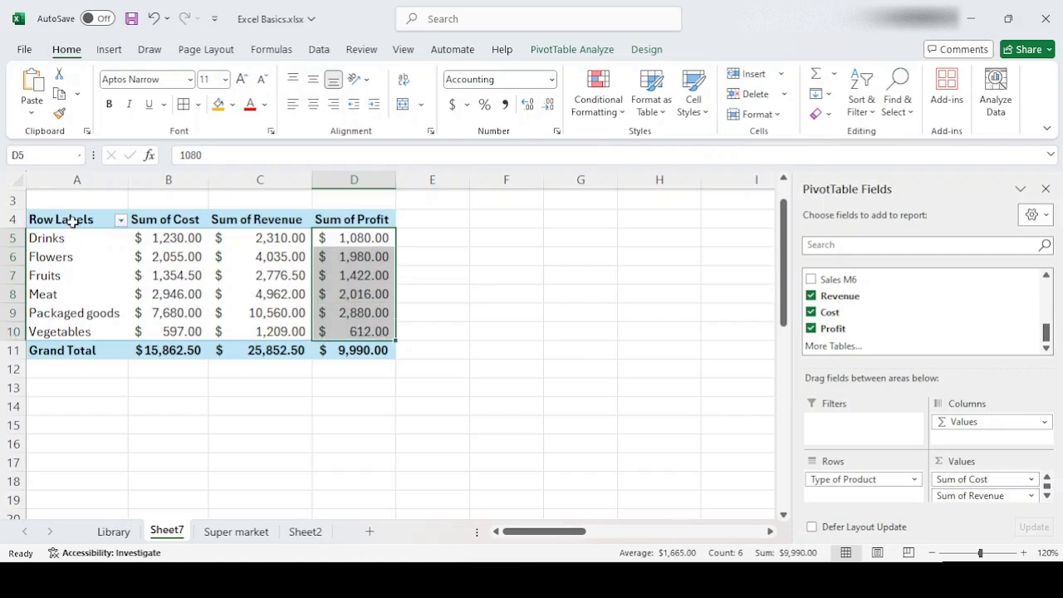
# Insert a 3-D pie chart from pivot table range A4:D10 and remove Revenue and Profit so only Cost is plotted.
pyautogui.moveTo(60, 218); pyautogui.dragTo(389, 334)
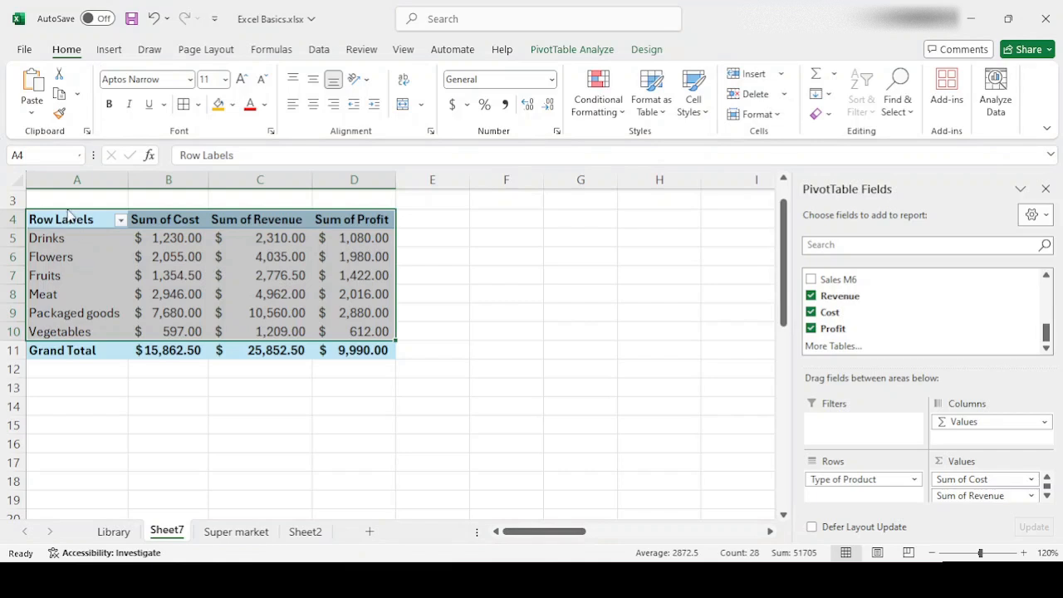
pyautogui.click(112, 51)
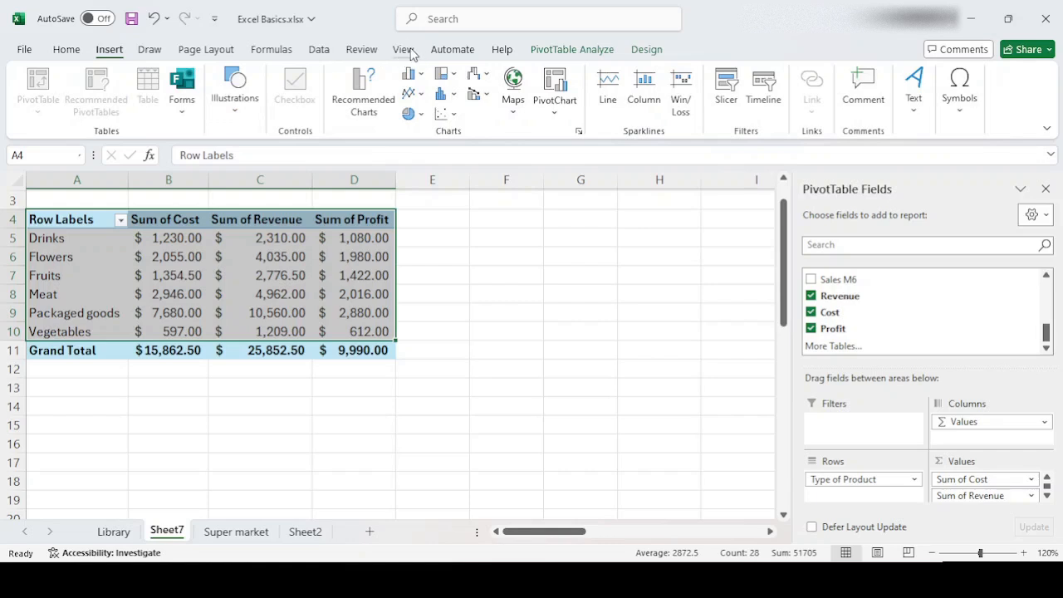
pyautogui.click(424, 120)
pyautogui.click(421, 179)
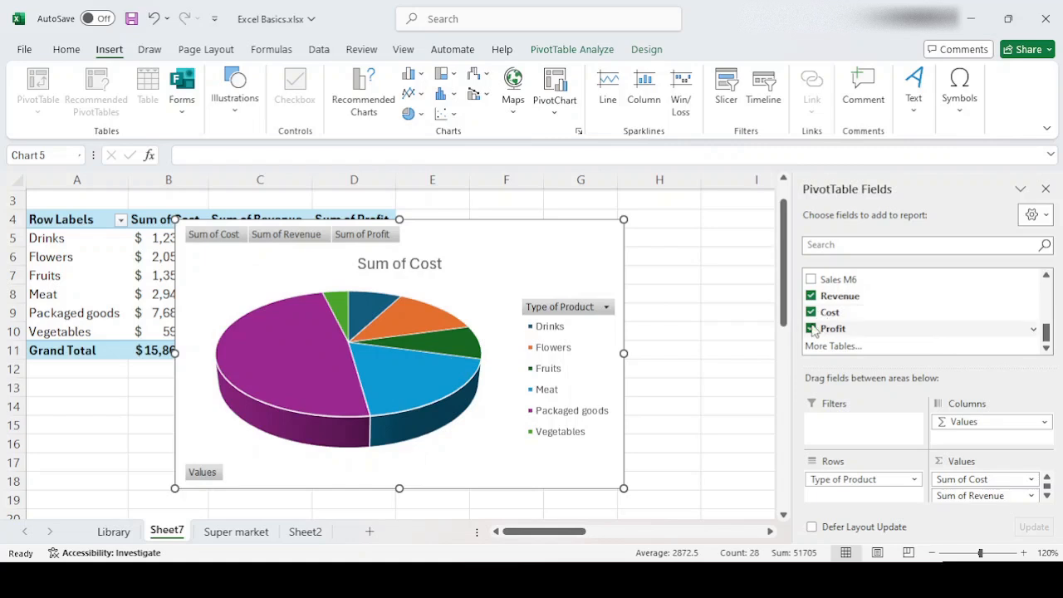
pyautogui.click(810, 296)
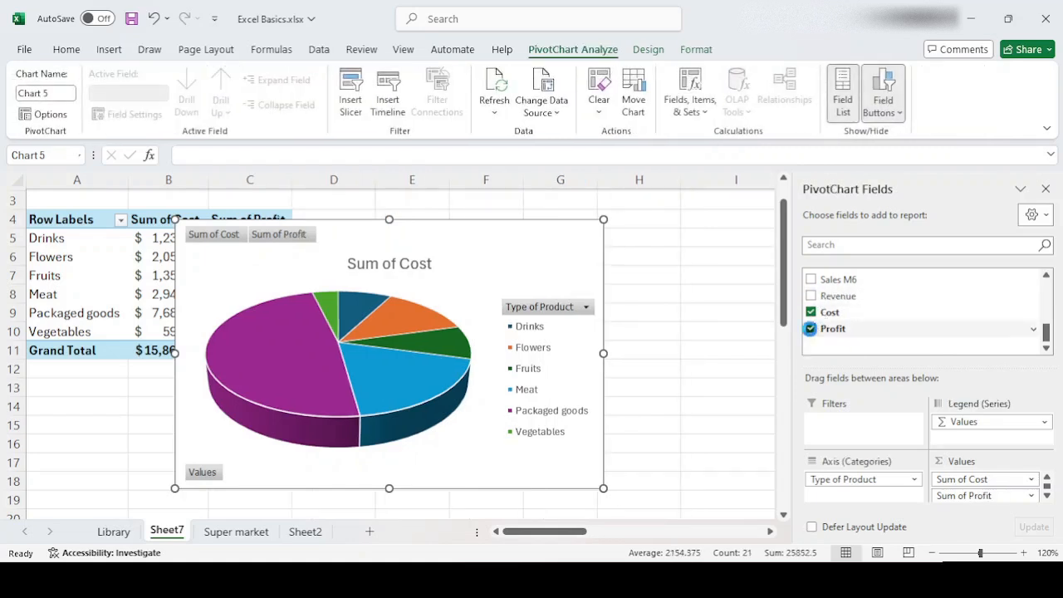
pyautogui.click(810, 329)
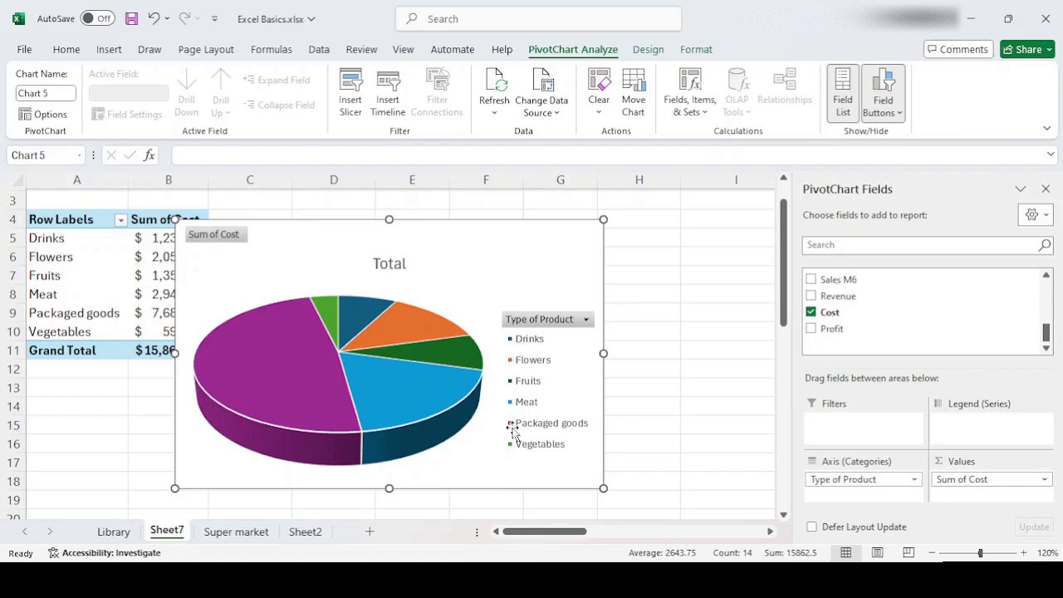
# Apply the dark chart style with category name and percentage labels on the slices to the pie chart.
pyautogui.click(1024, 553)
pyautogui.click(1024, 553)
pyautogui.click(1024, 553)
pyautogui.click(1025, 553)
pyautogui.click(1024, 553)
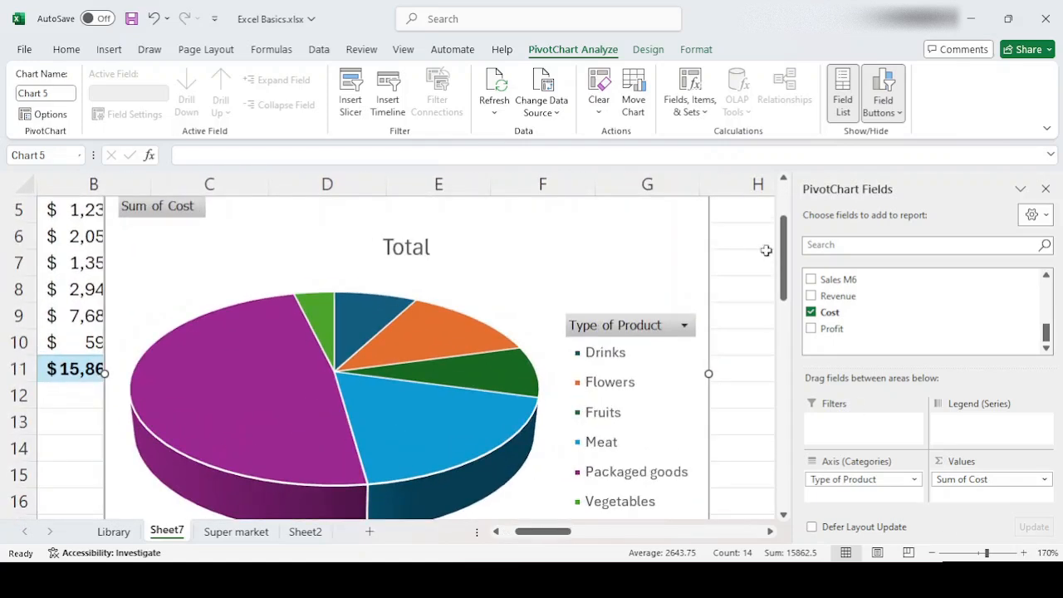
pyautogui.moveTo(785, 274); pyautogui.dragTo(784, 296)
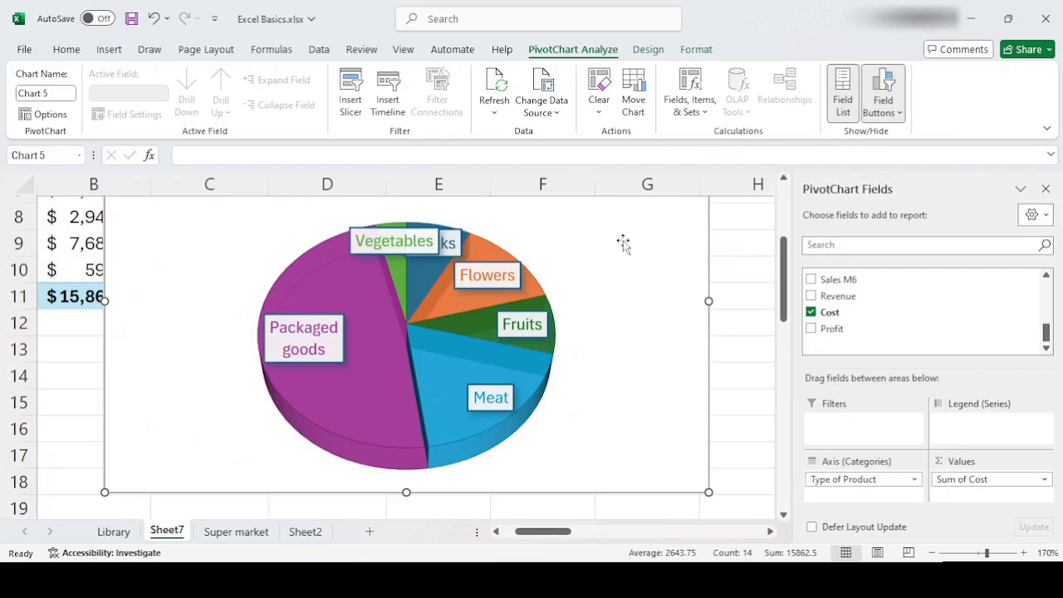
pyautogui.click(623, 241)
pyautogui.click(718, 224)
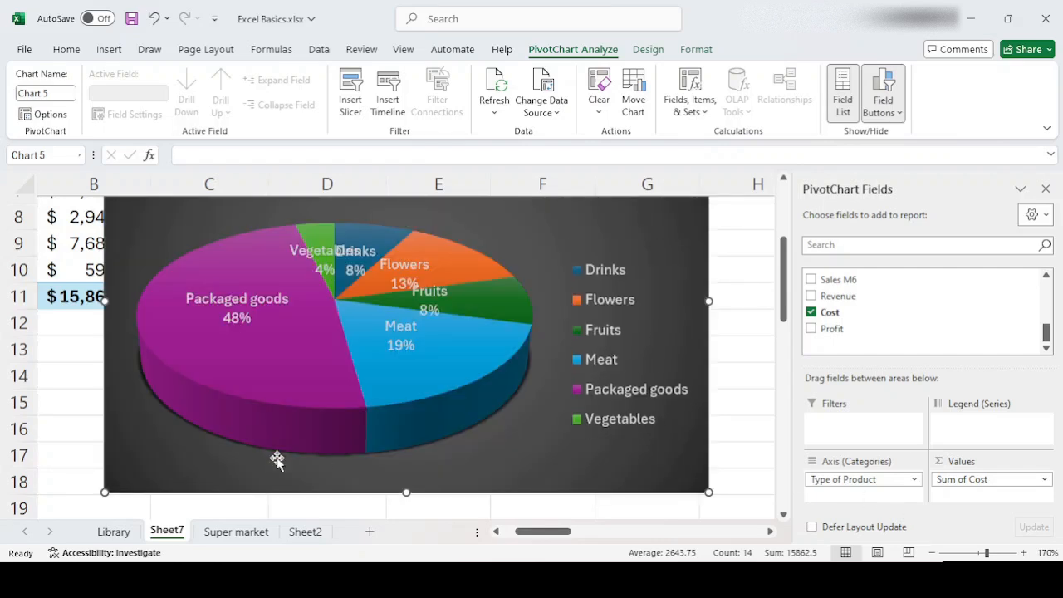
# Enlarge the pie chart so it covers about columns B to H and extends down to about row 23.
pyautogui.click(933, 551)
pyautogui.click(932, 551)
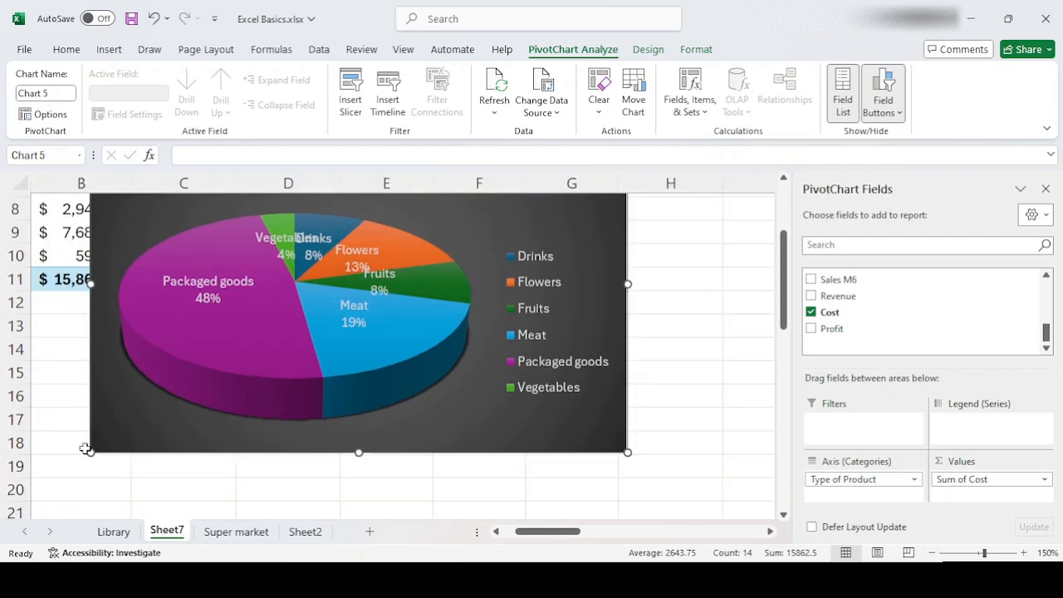
pyautogui.moveTo(89, 454); pyautogui.dragTo(32, 523)
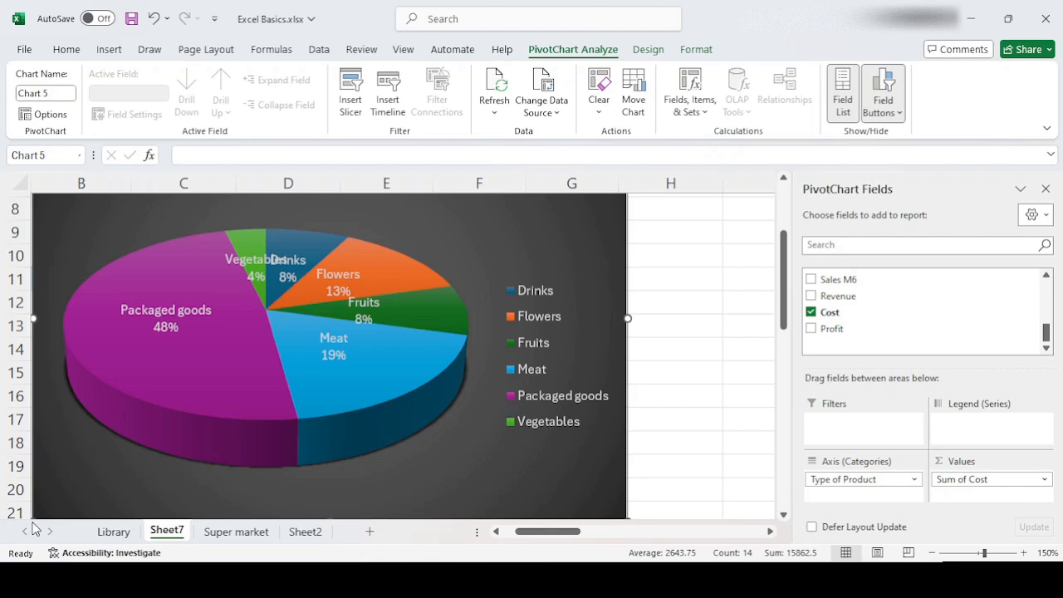
pyautogui.moveTo(781, 303); pyautogui.dragTo(783, 334)
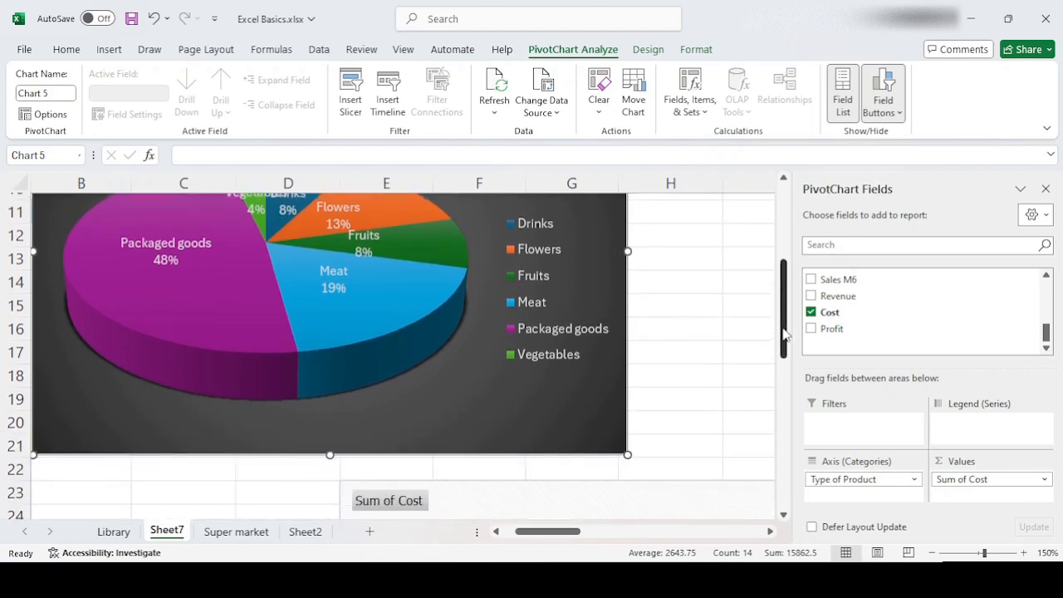
pyautogui.moveTo(627, 448); pyautogui.dragTo(727, 496)
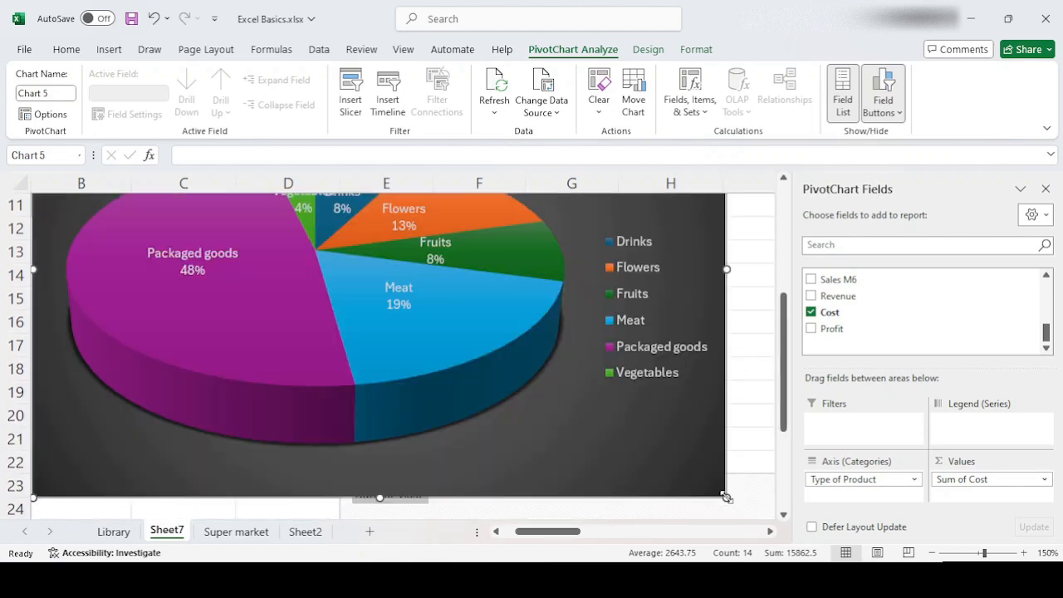
pyautogui.scroll(1, 787, 294)
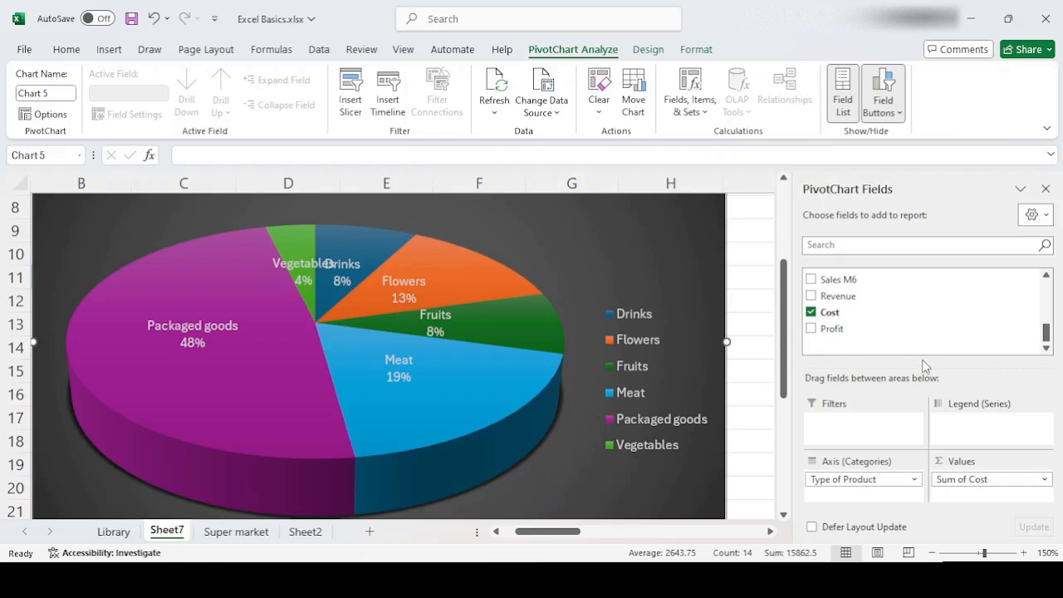
# Replace Cost with Cost M1 as the value plotted in the pie chart.
pyautogui.click(810, 312)
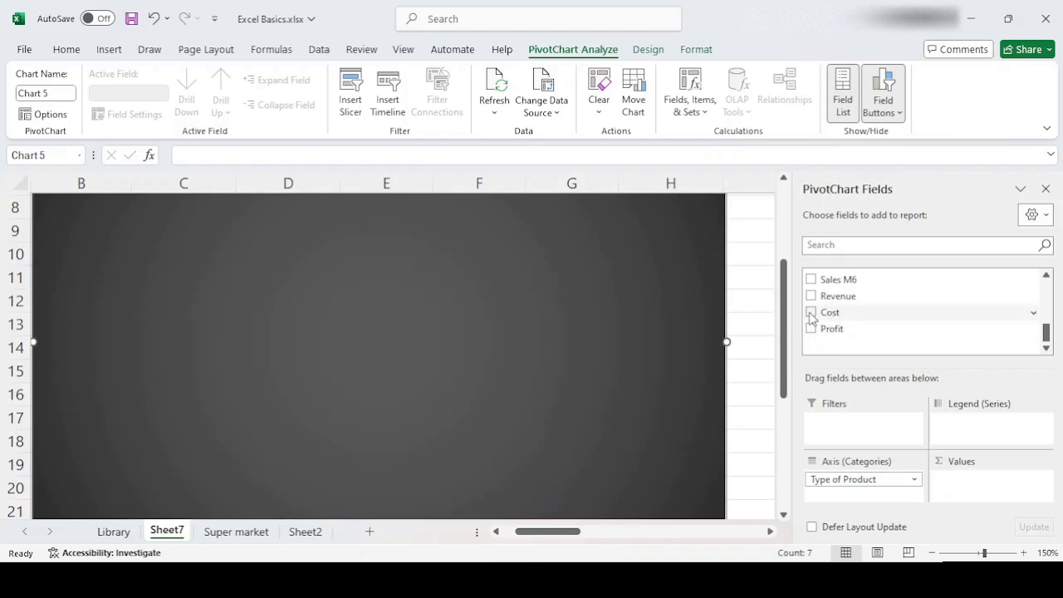
pyautogui.moveTo(1045, 332); pyautogui.dragTo(1051, 288)
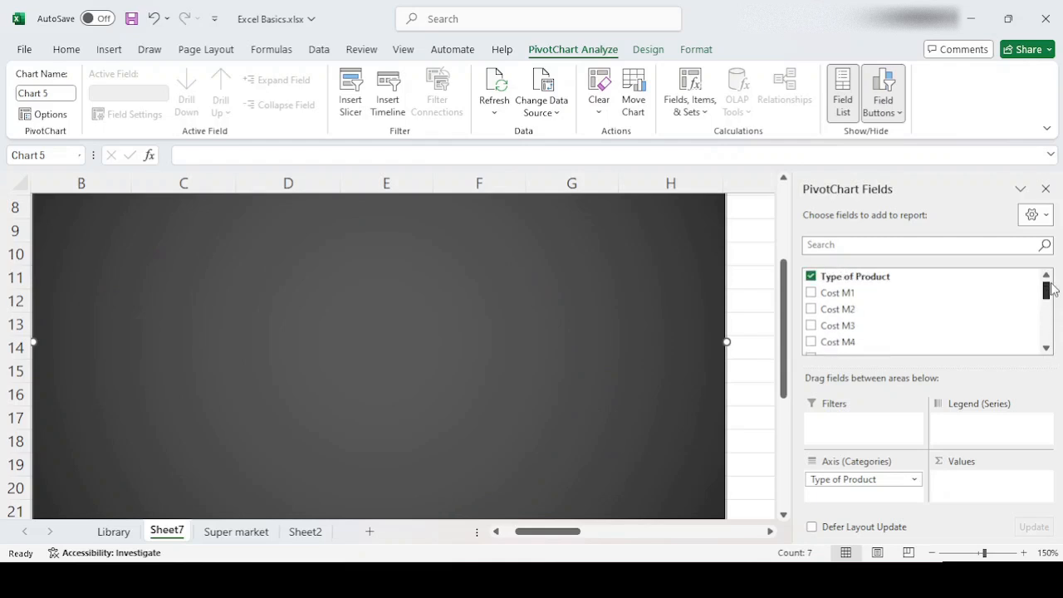
pyautogui.click(811, 293)
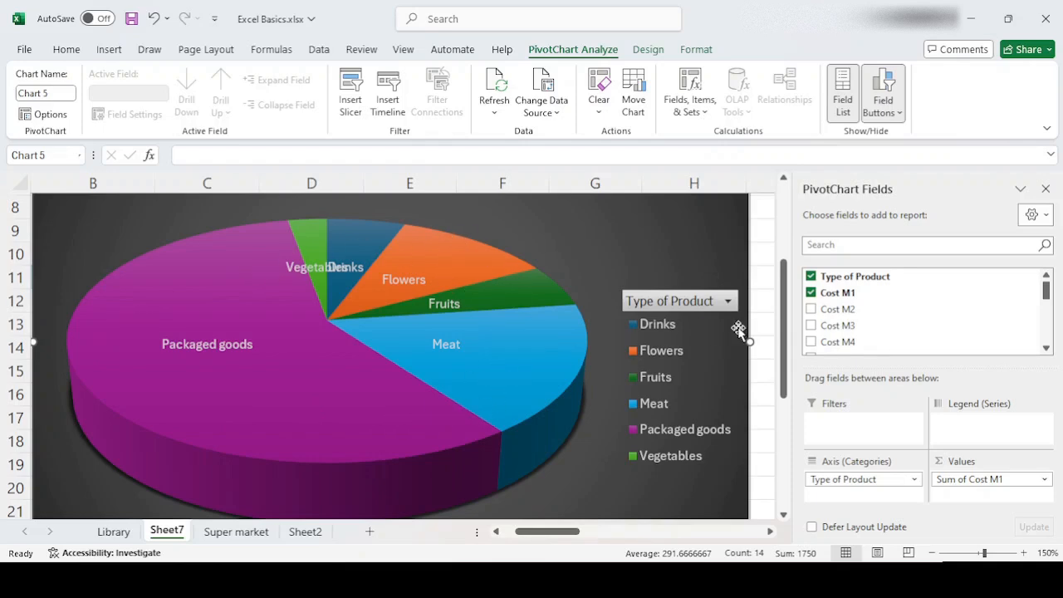
# Remove Cost M1 from the pie chart's values and plot Profit instead.
pyautogui.click(810, 293)
pyautogui.moveTo(1049, 297); pyautogui.dragTo(1051, 343)
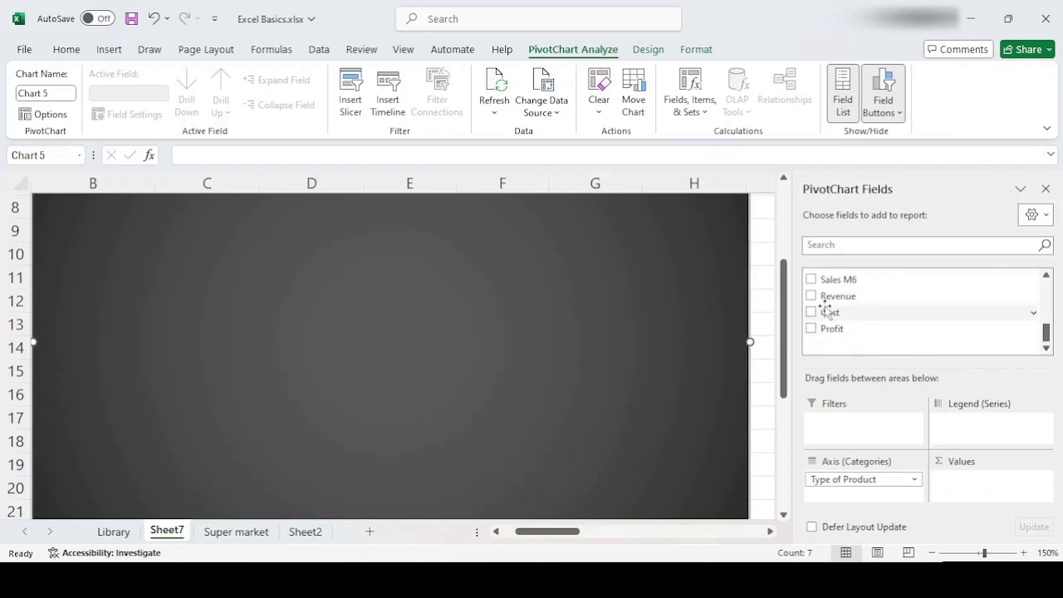
pyautogui.click(811, 328)
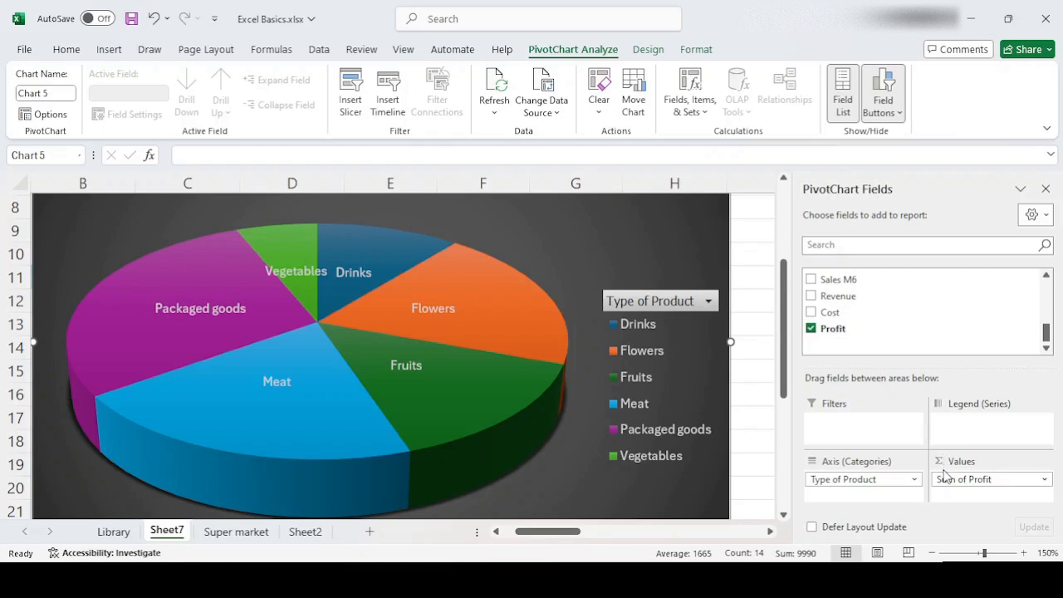
# Try other chart styles and apply the light grey gradient one with dark boxes for category and percentage labels.
pyautogui.hotkey('ctrl', 'z')
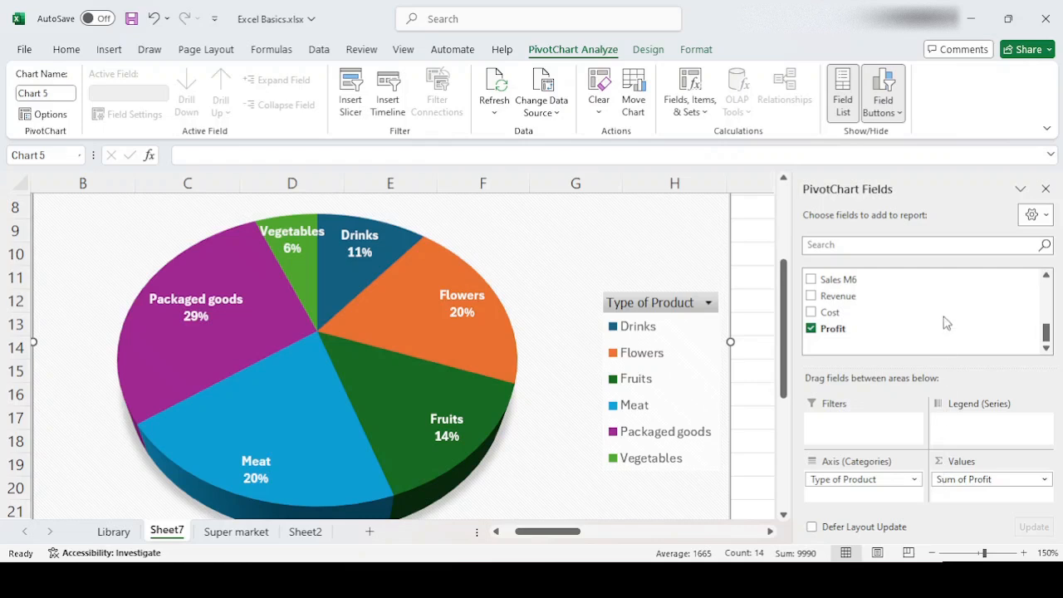
pyautogui.hotkey('ctrl', 'z')
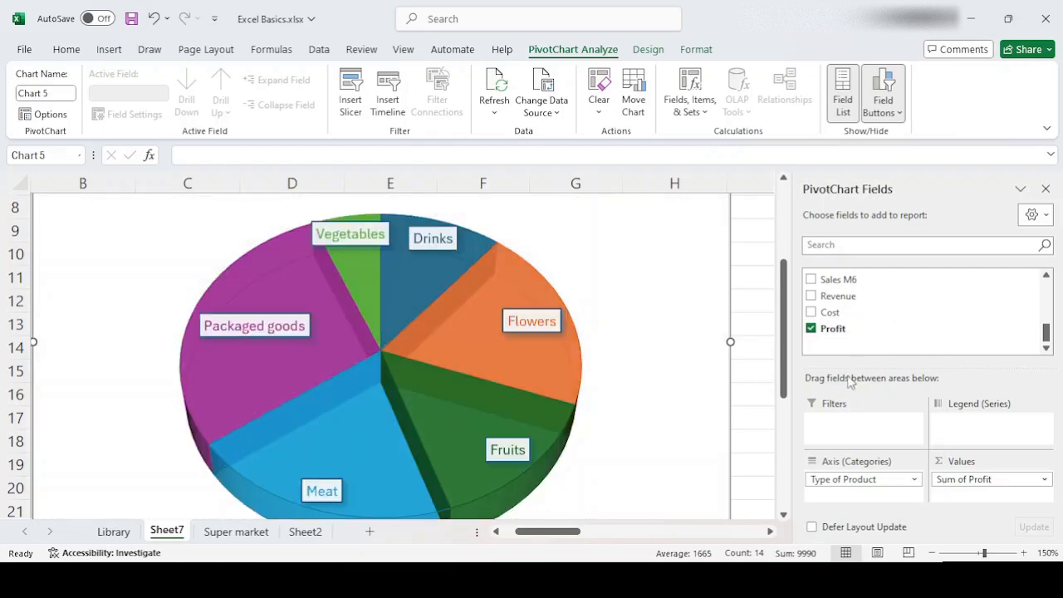
pyautogui.hotkey('ctrl', 'z')
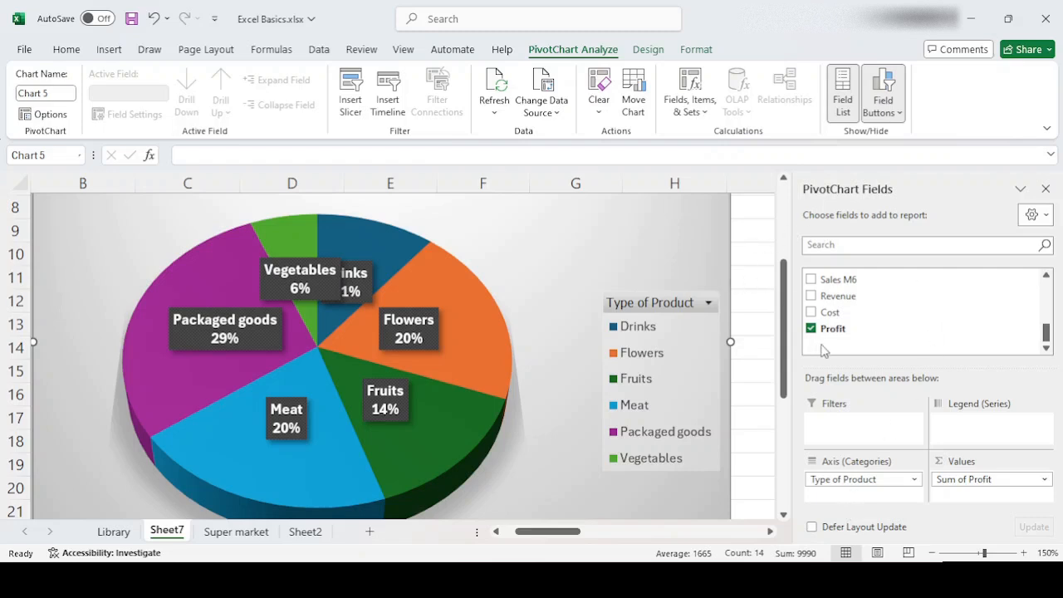
pyautogui.click(751, 273)
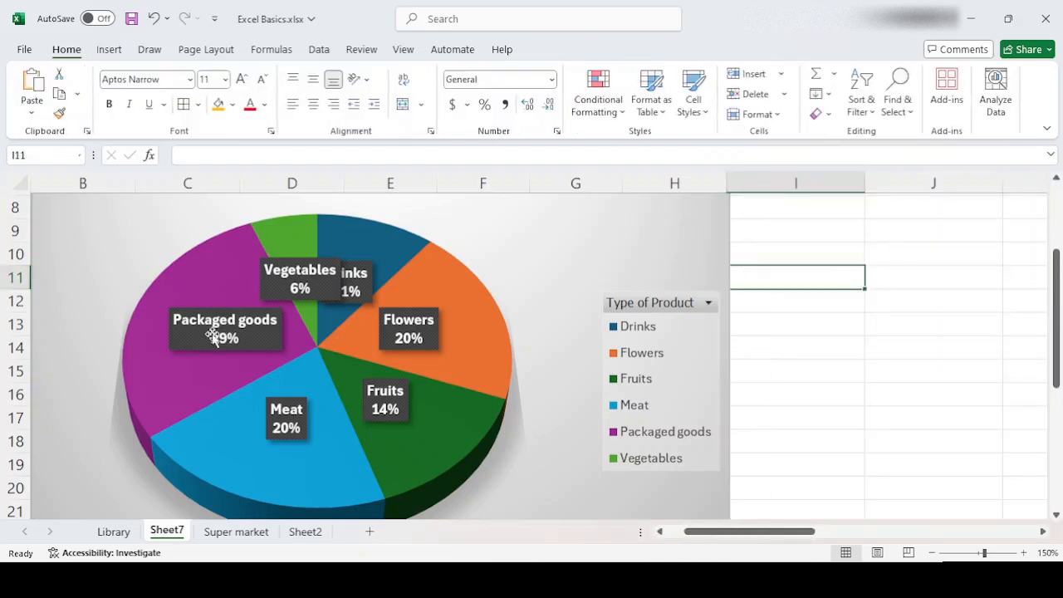
# Move the Drinks data label upward within its slice, clear of the Vegetables label.
pyautogui.click(171, 378)
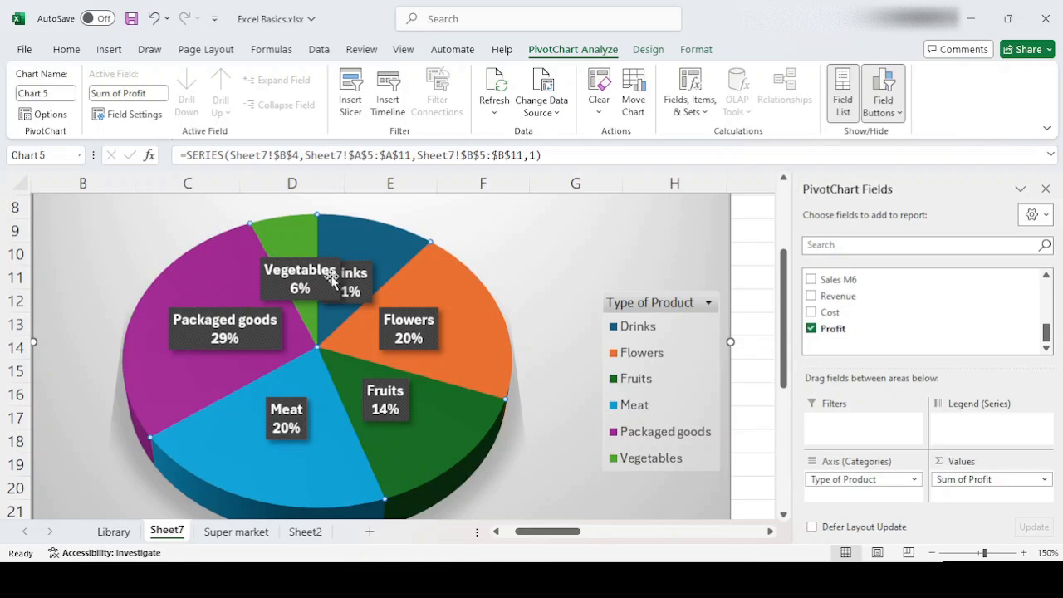
pyautogui.click(375, 266)
pyautogui.moveTo(377, 267); pyautogui.dragTo(398, 252)
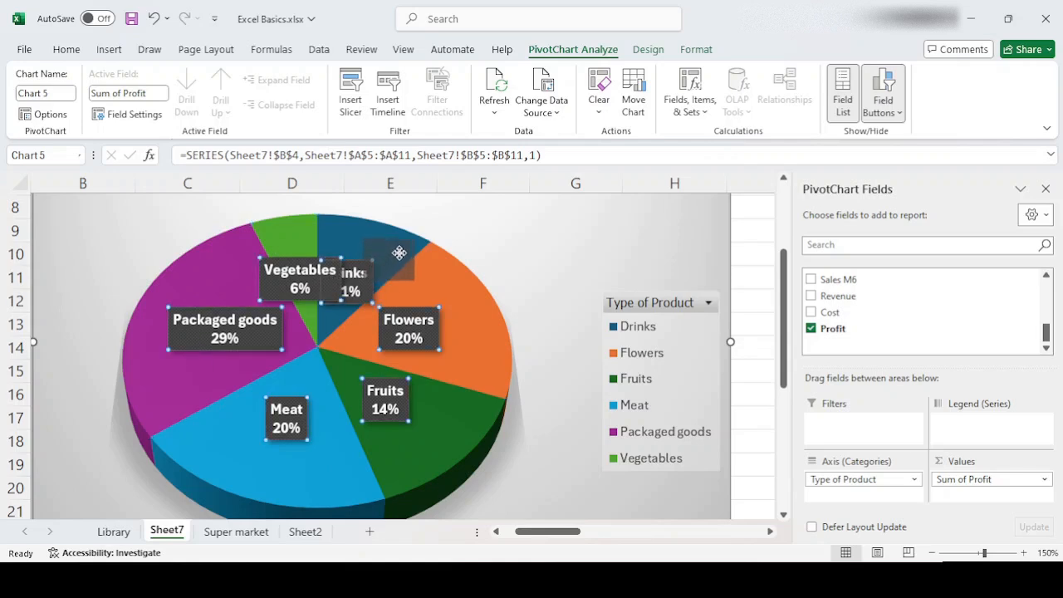
pyautogui.click(366, 290)
pyautogui.moveTo(366, 289); pyautogui.dragTo(367, 244)
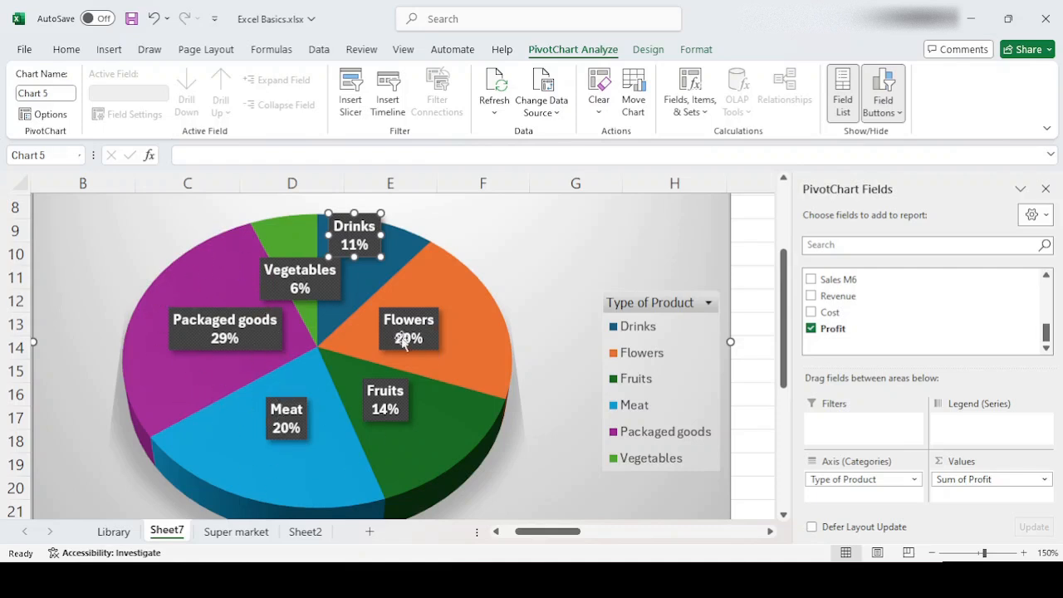
# Plot Cost instead of Profit in the pie chart and deselect the chart.
pyautogui.click(811, 311)
pyautogui.click(811, 328)
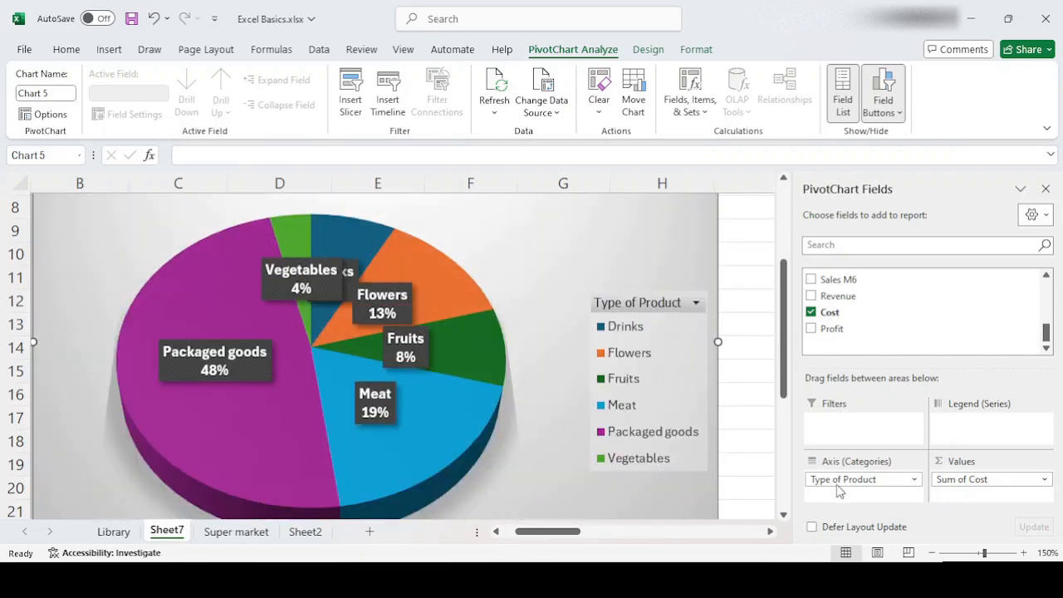
pyautogui.click(740, 305)
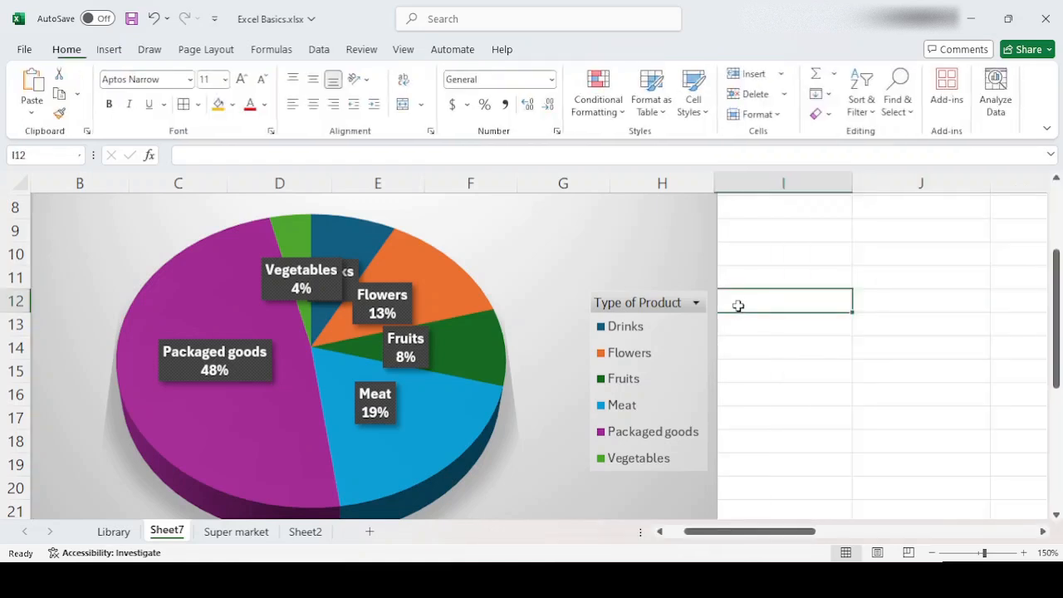
# Select the Drinks data label and move it upward within its slice, clear of the Vegetables label.
pyautogui.click(348, 270)
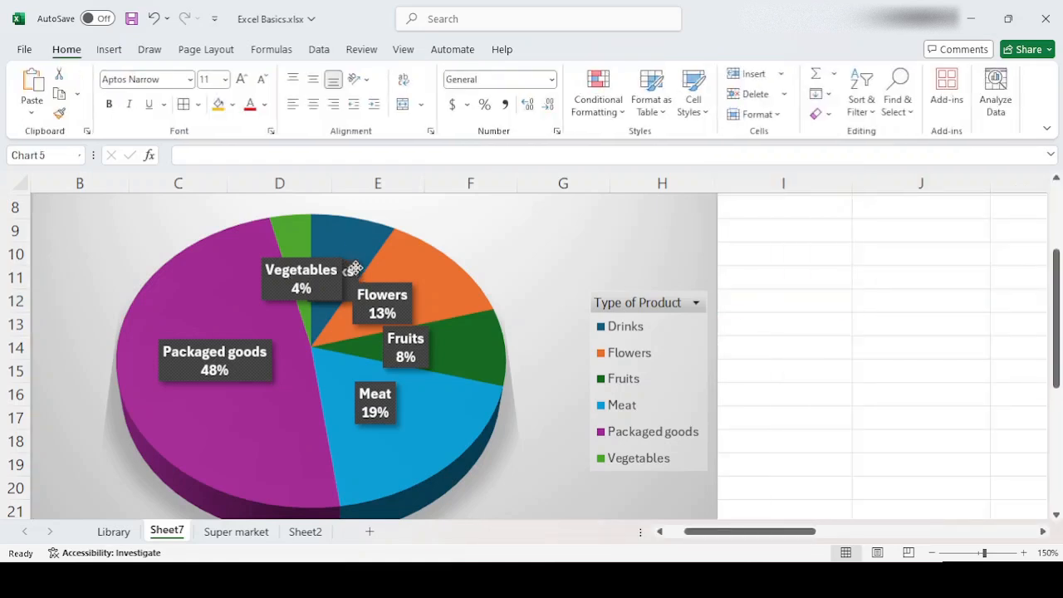
pyautogui.click(363, 222)
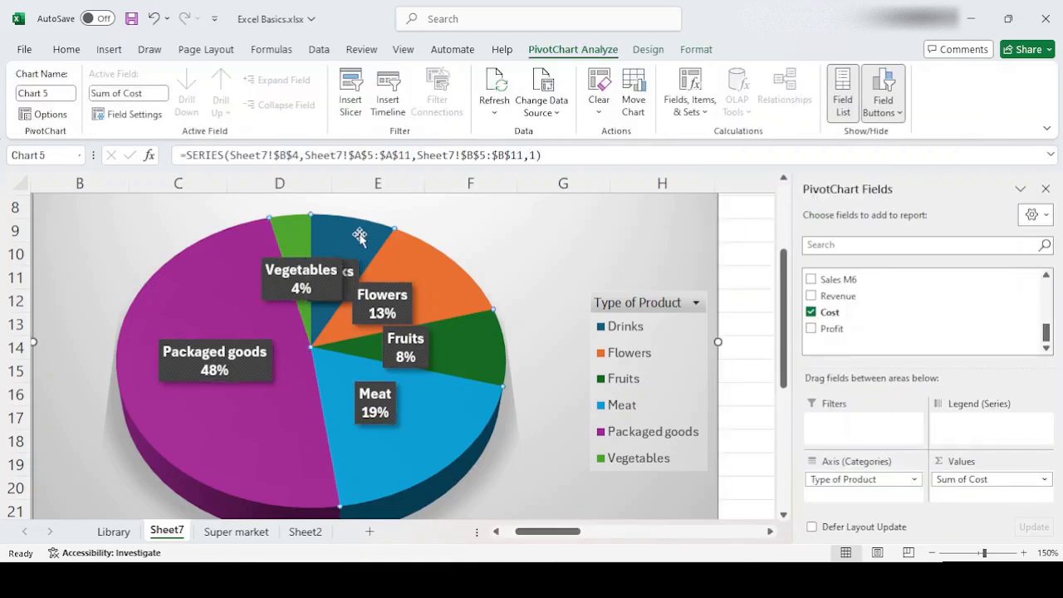
pyautogui.click(355, 263)
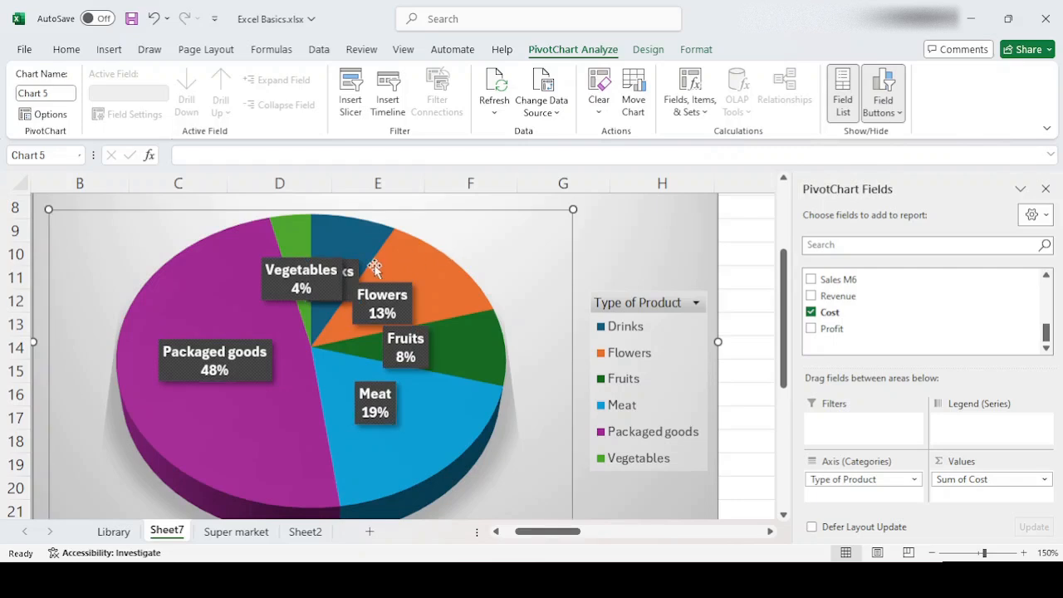
pyautogui.click(349, 272)
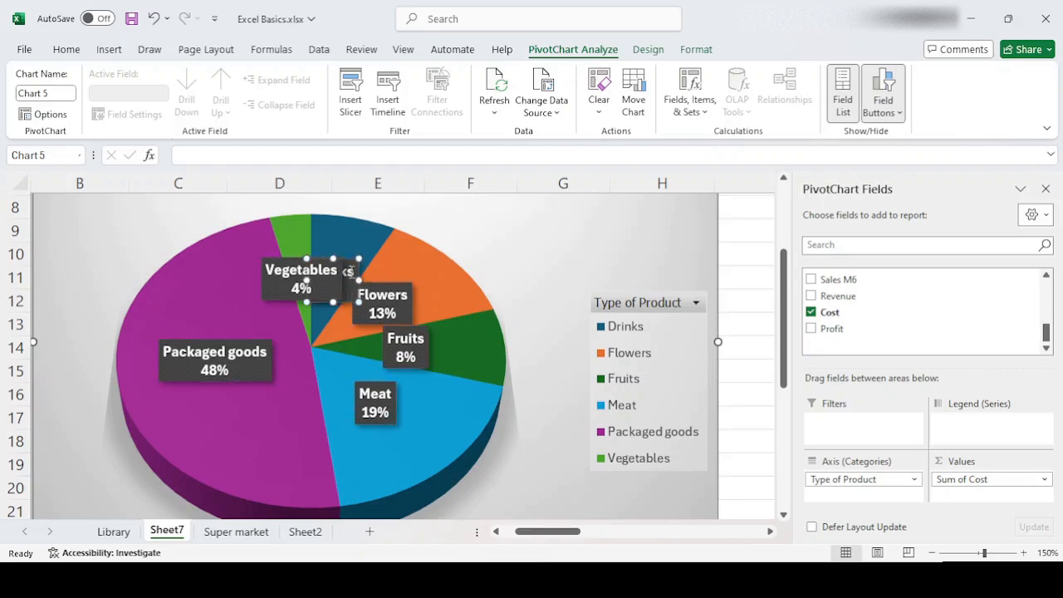
pyautogui.moveTo(352, 271); pyautogui.dragTo(359, 218)
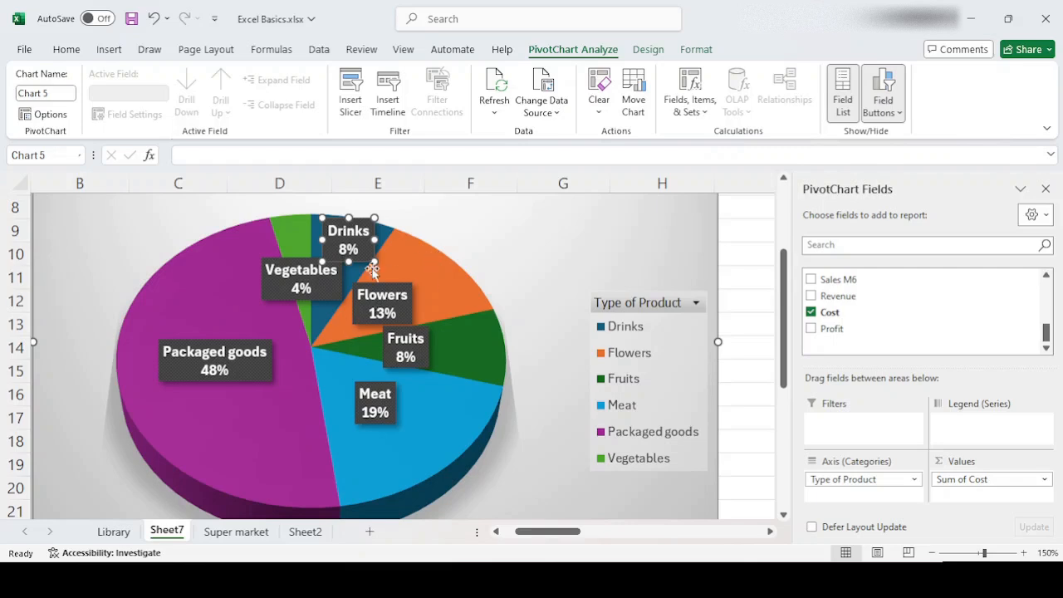
# Add Profit to the pie chart's values and remove Cost.
pyautogui.click(810, 328)
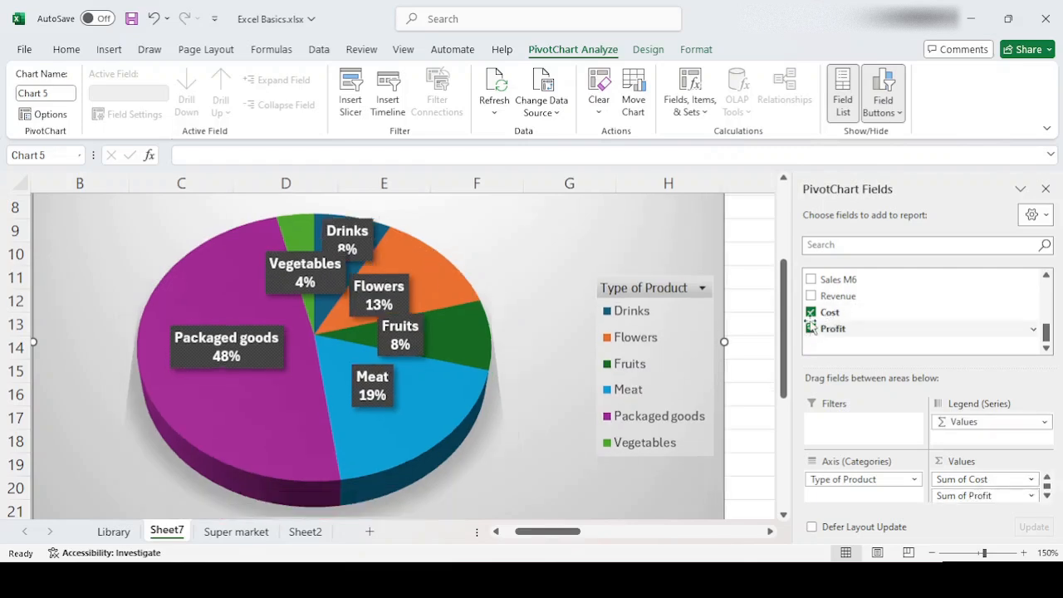
pyautogui.click(811, 312)
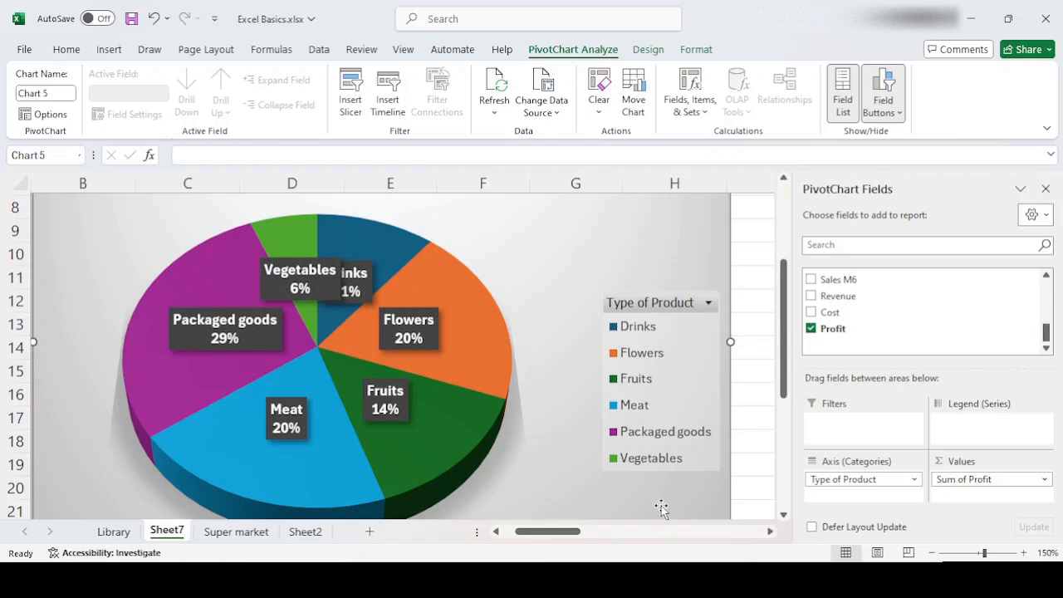
pyautogui.click(931, 552)
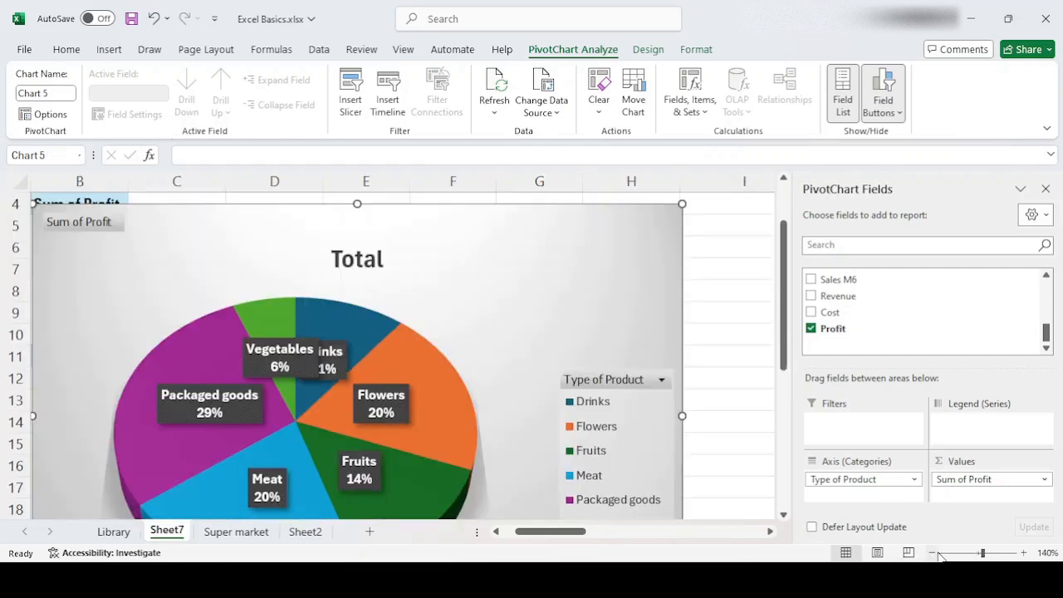
pyautogui.moveTo(783, 315); pyautogui.dragTo(793, 361)
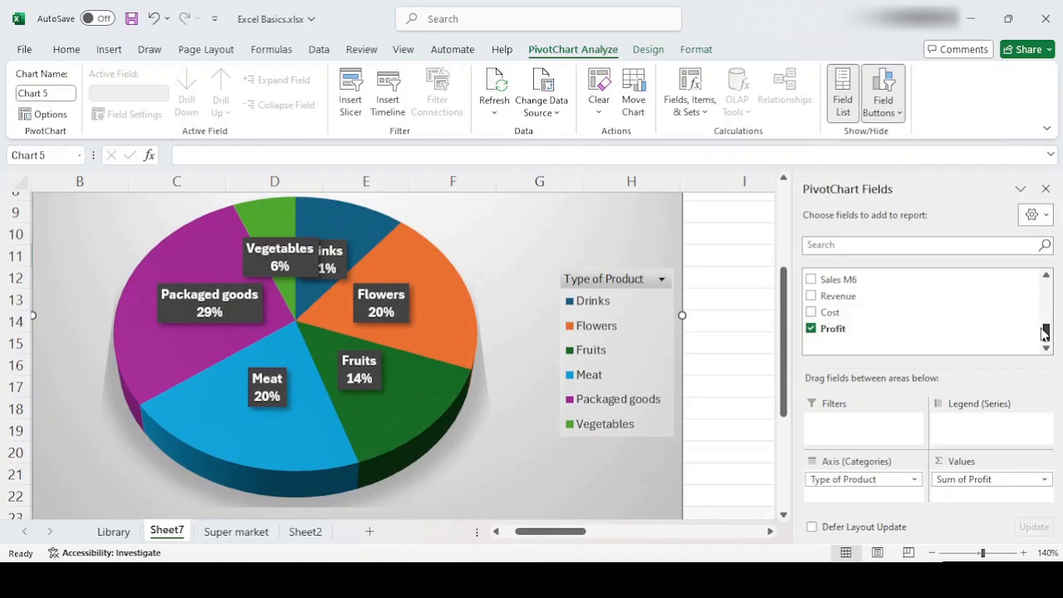
# Look through the available chart fields and switch the plotted value from Profit back to Cost.
pyautogui.moveTo(1046, 334); pyautogui.dragTo(1049, 272)
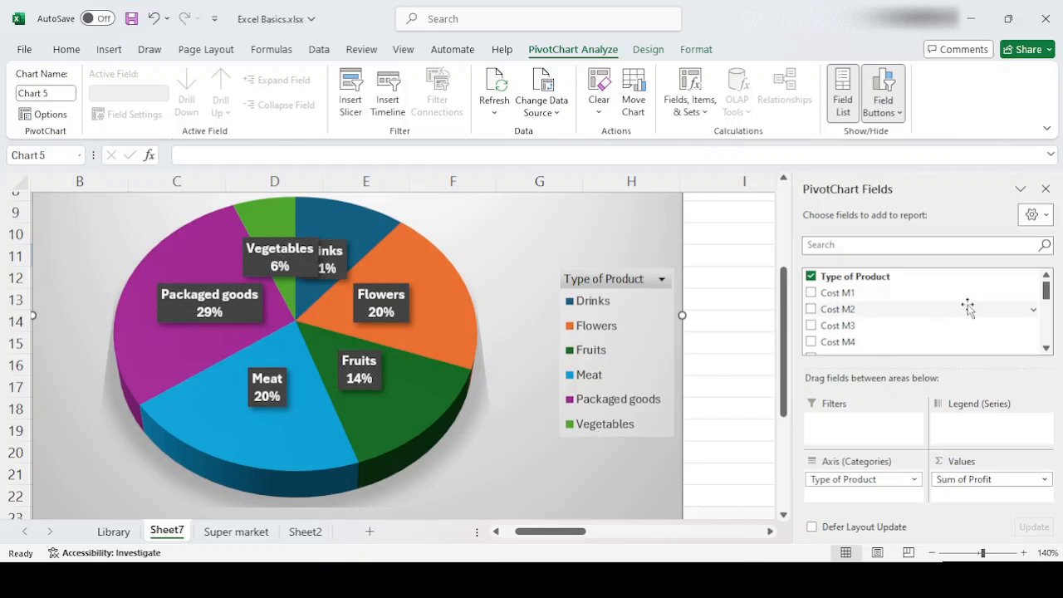
pyautogui.moveTo(1045, 288); pyautogui.dragTo(1046, 334)
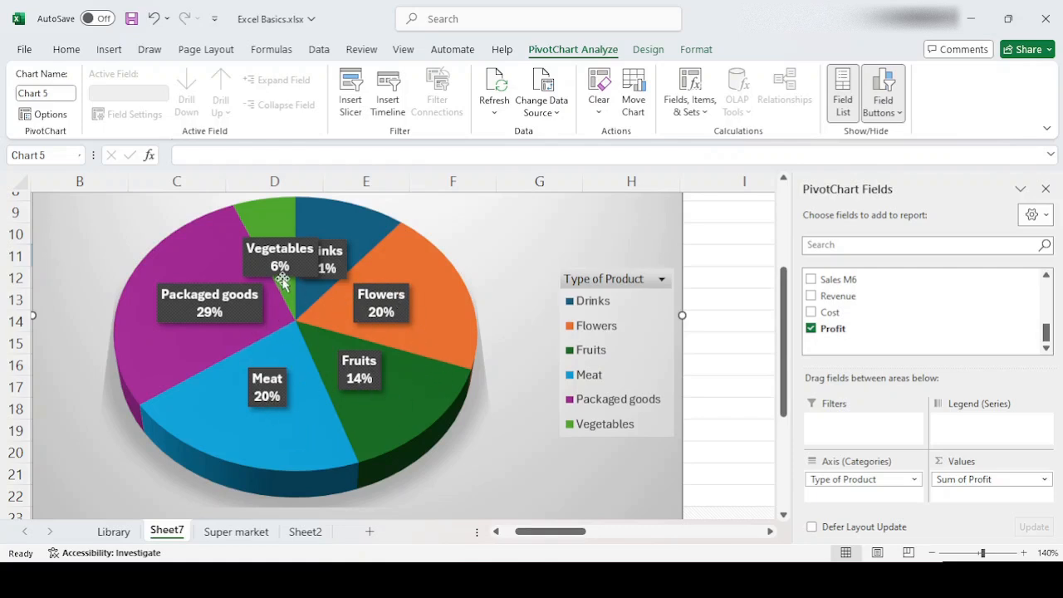
pyautogui.click(810, 313)
pyautogui.click(811, 328)
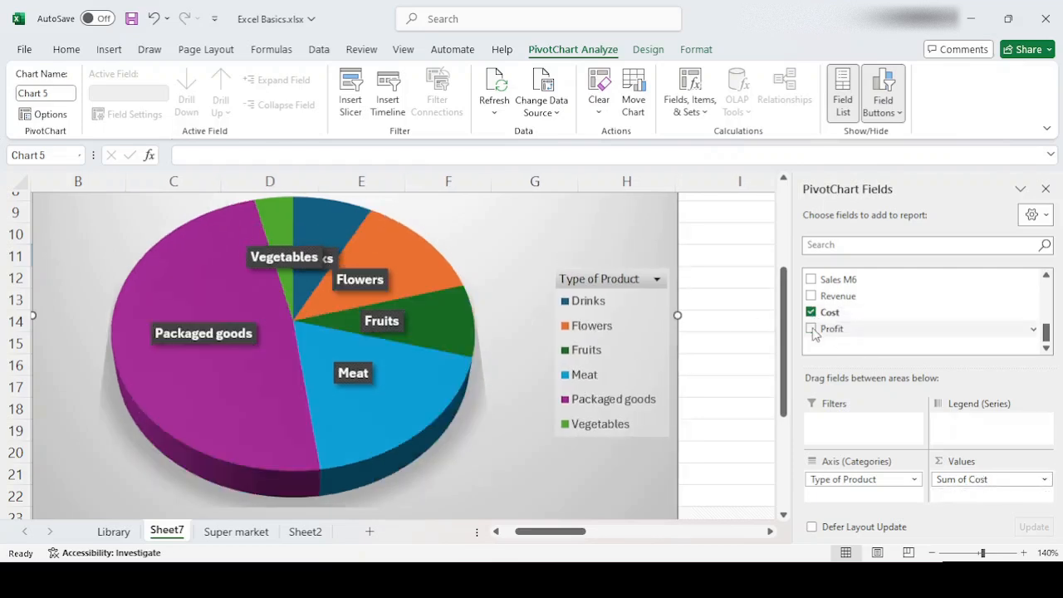
# Extend the chart title to read "Total Cost for 6 months".
pyautogui.scroll(2, 787, 366)
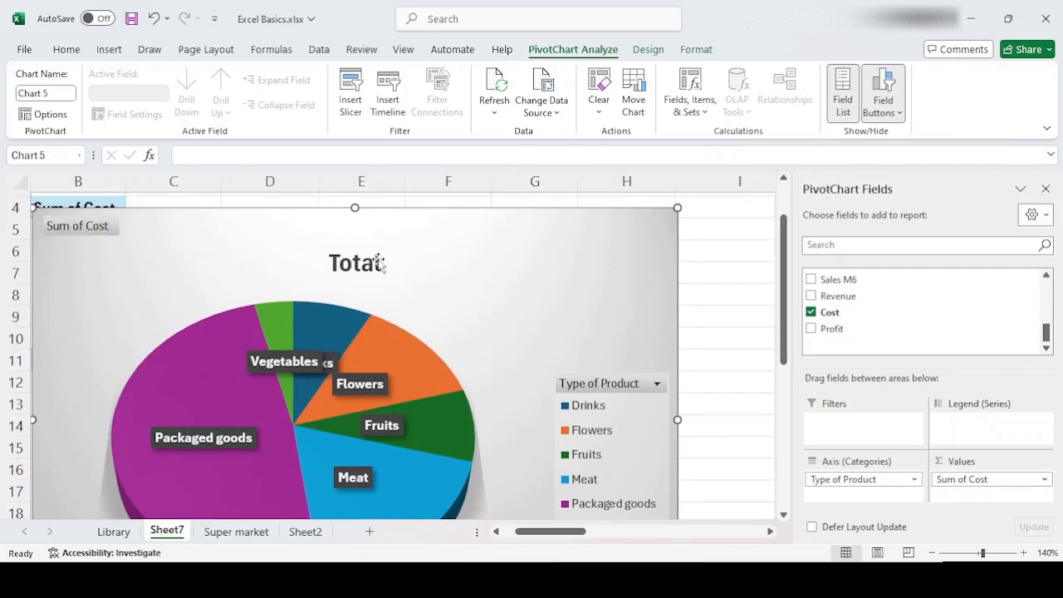
pyautogui.doubleClick(378, 262)
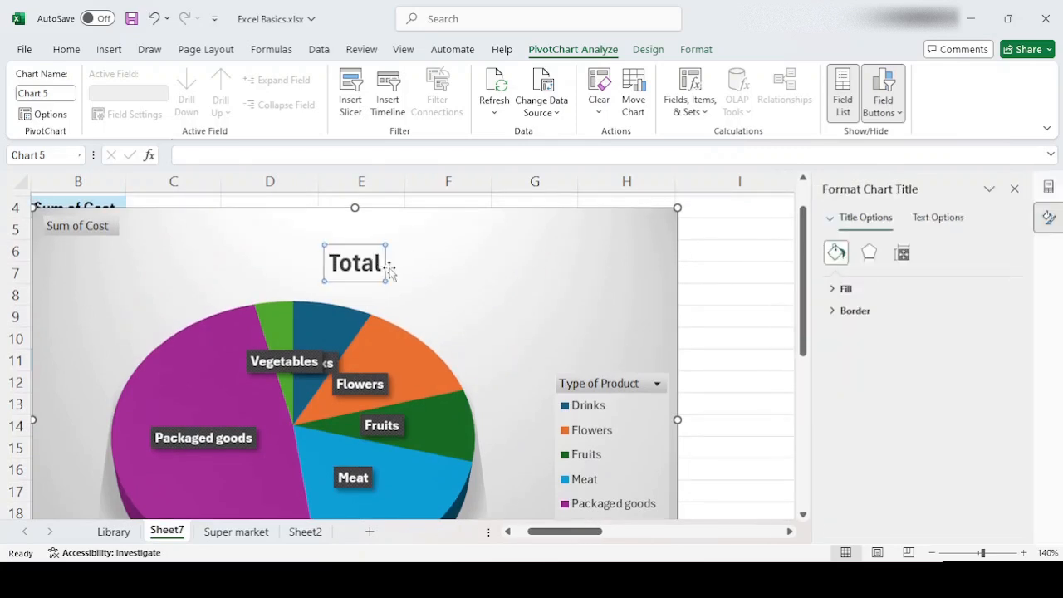
pyautogui.write('Cost for 6 months')
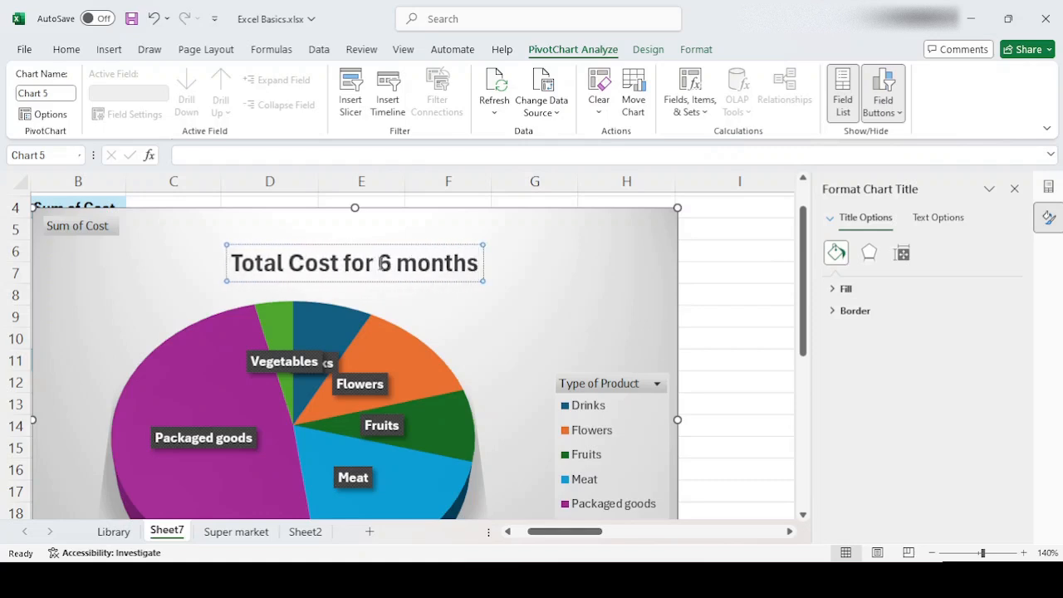
pyautogui.click(601, 315)
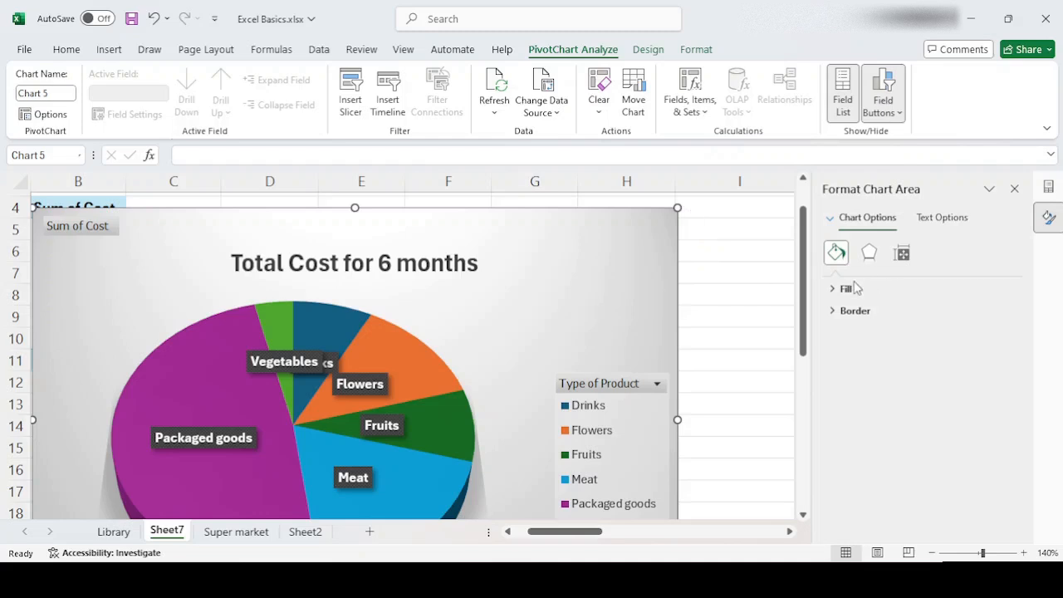
# Close the chart area formatting options and replace Cost with Profit as the pie chart's plotted value.
pyautogui.scroll(1, 807, 311)
pyautogui.moveTo(807, 311); pyautogui.dragTo(804, 348)
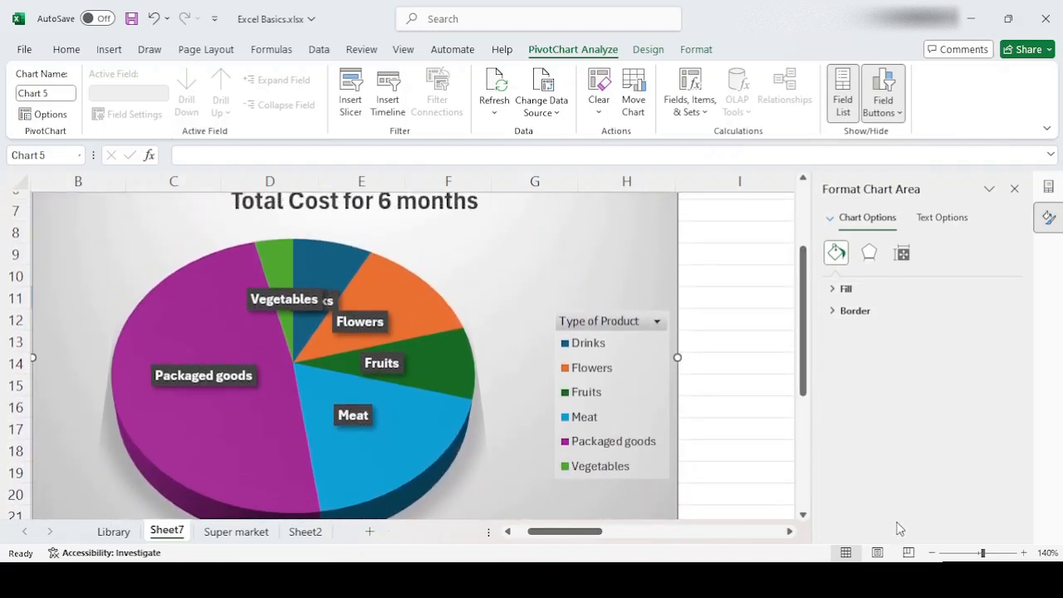
pyautogui.click(932, 553)
pyautogui.click(933, 553)
pyautogui.click(932, 553)
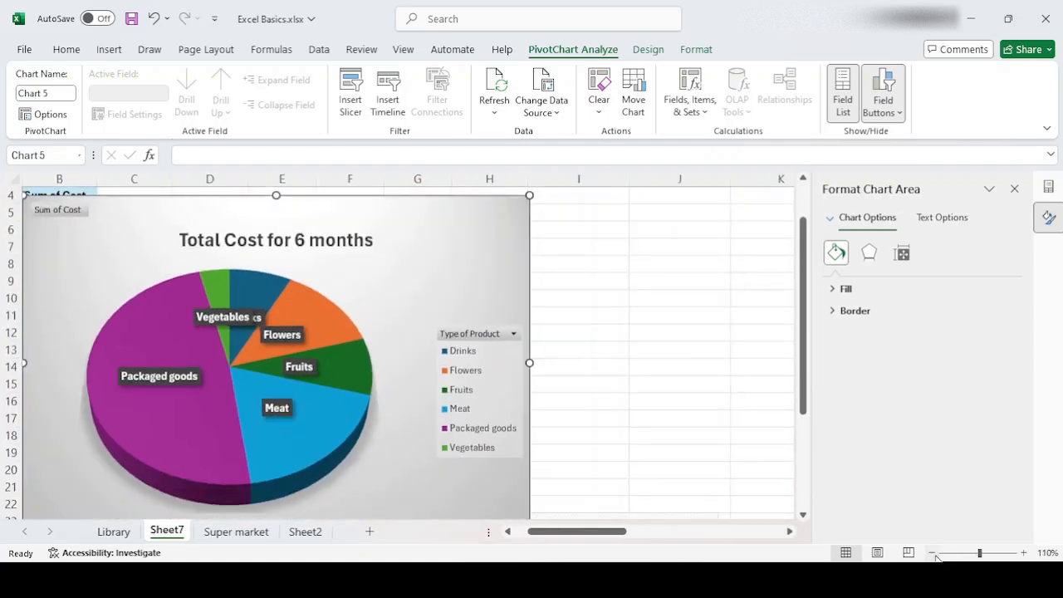
pyautogui.moveTo(619, 531); pyautogui.dragTo(603, 531)
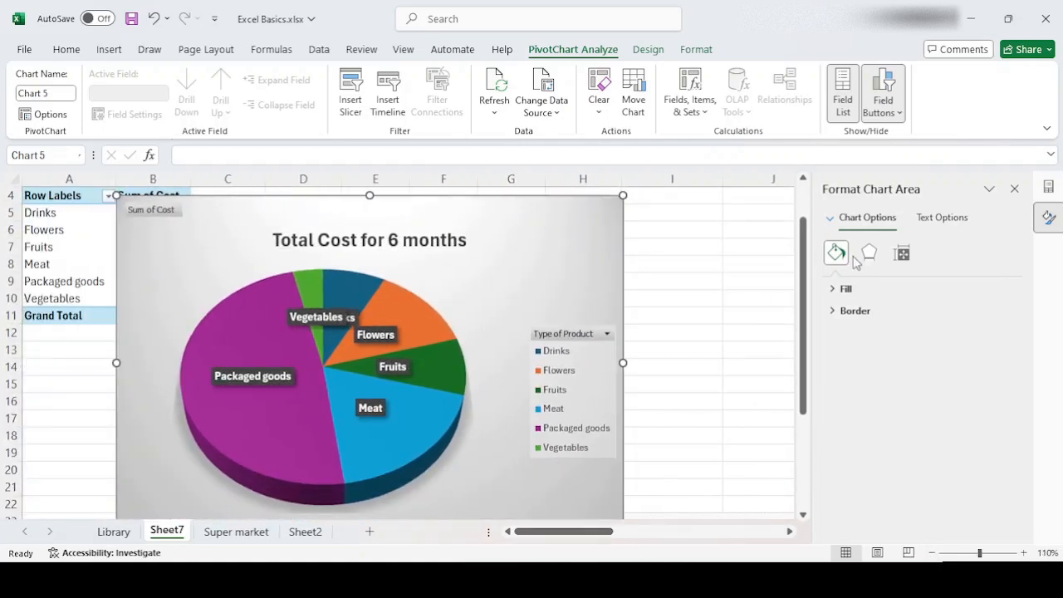
pyautogui.click(1013, 188)
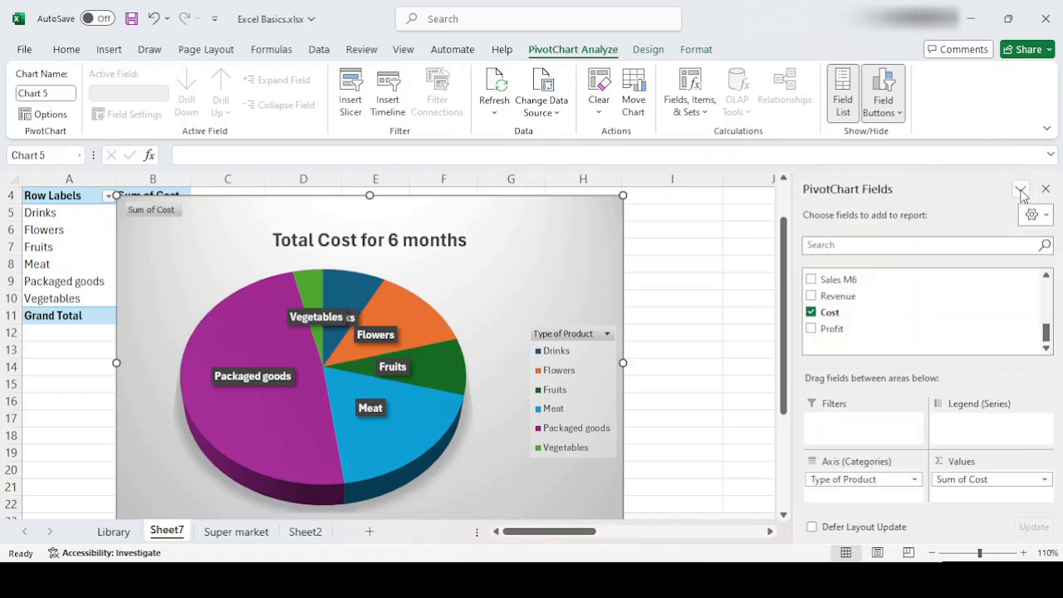
pyautogui.click(811, 313)
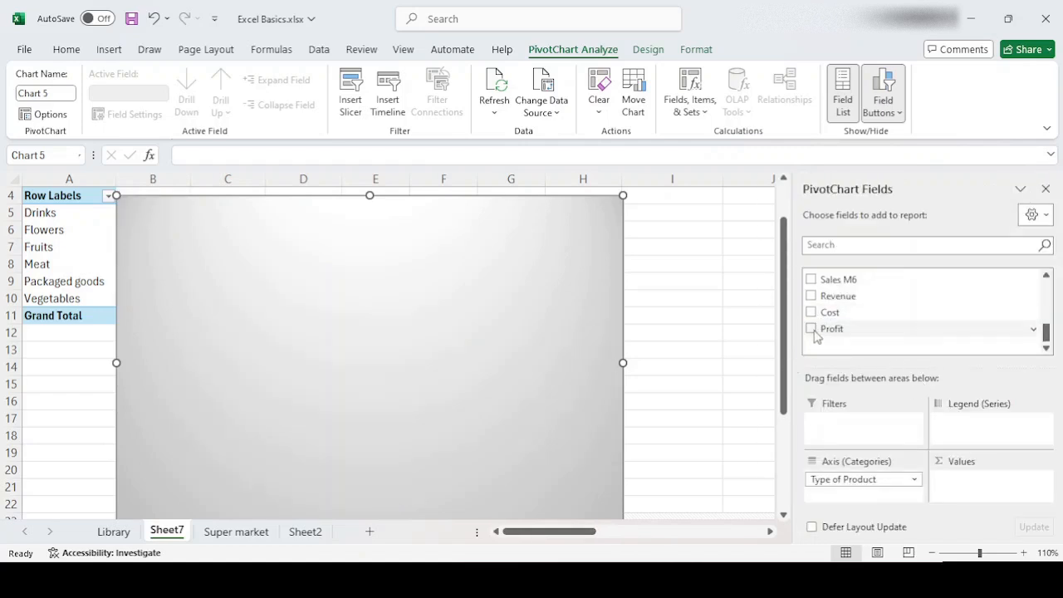
pyautogui.click(811, 329)
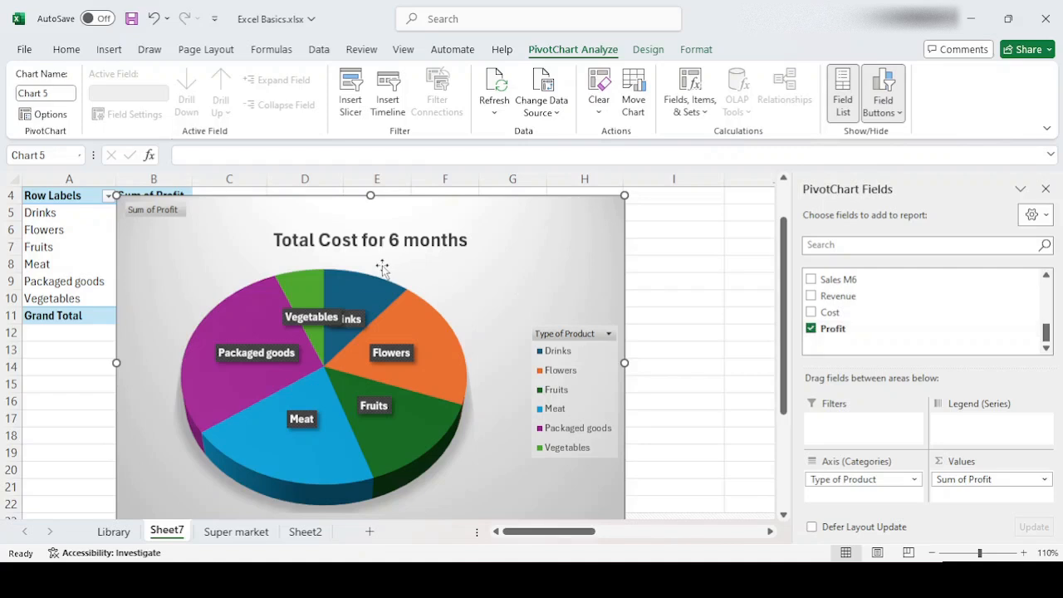
# Replace "Cost" with "Profit" in the chart title so it reads "Total Profit for 6 months".
pyautogui.doubleClick(336, 241)
pyautogui.doubleClick(336, 241)
pyautogui.write('Profit')
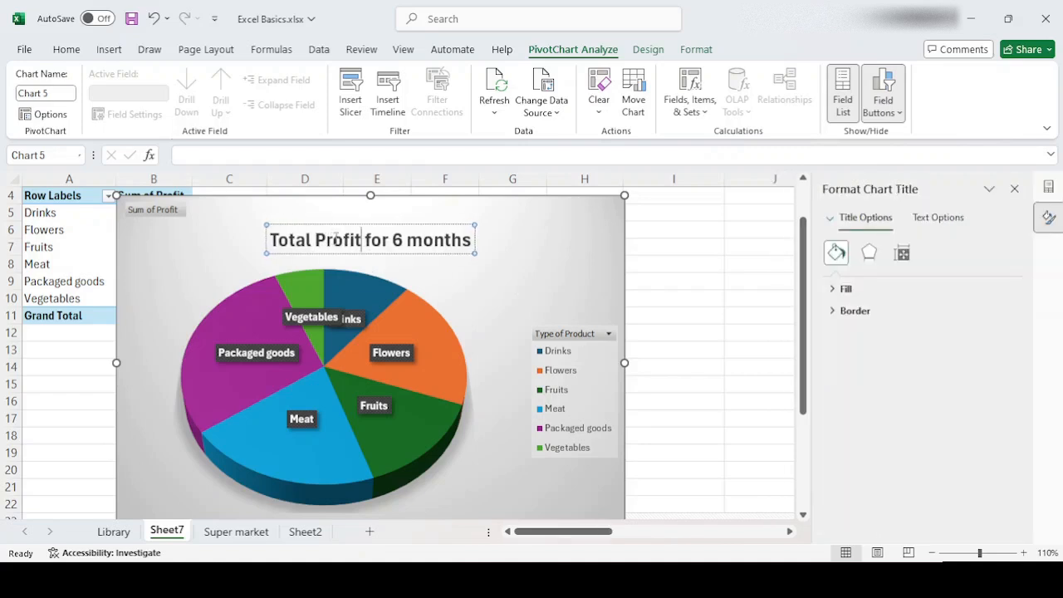
pyautogui.click(540, 257)
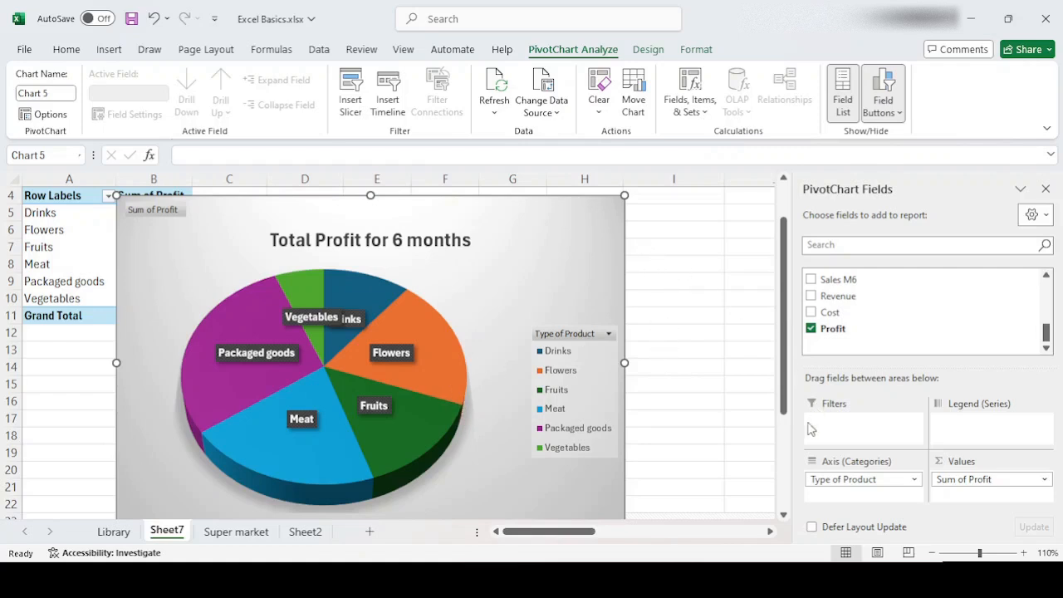
# Apply the dark grey chart style with unboxed category and percentage labels to the pie chart and deselect the chart.
pyautogui.hotkey('ctrl', 'z')
pyautogui.hotkey('ctrl', 'z')
pyautogui.hotkey('ctrl', 'y')
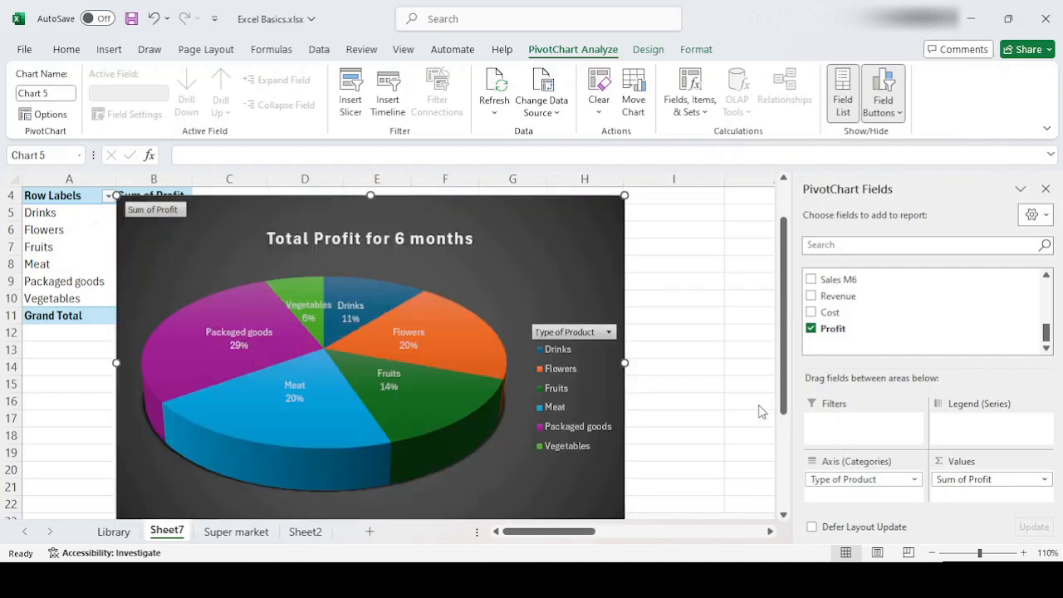
pyautogui.click(645, 286)
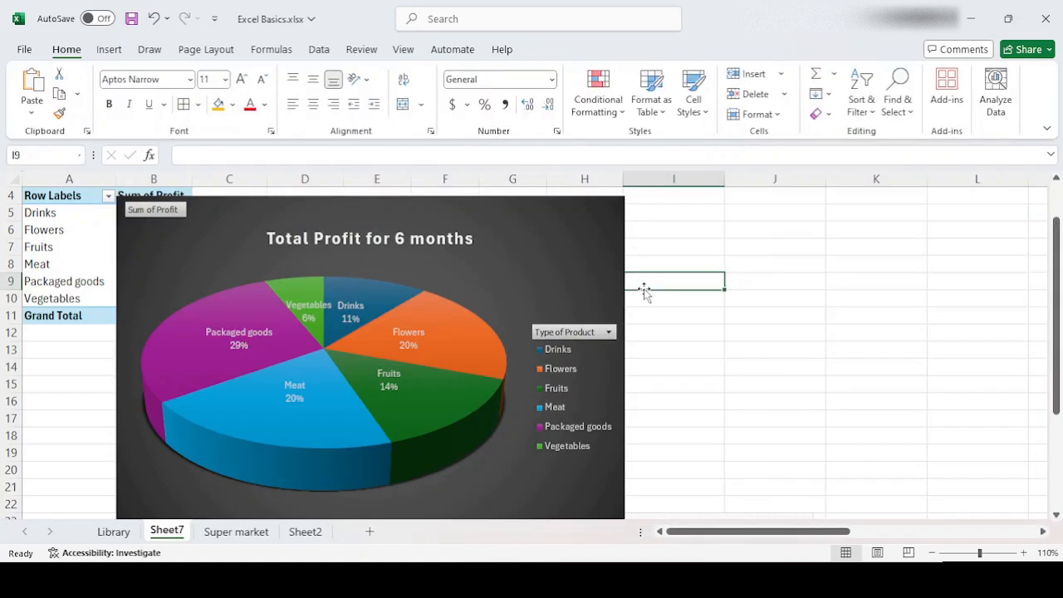